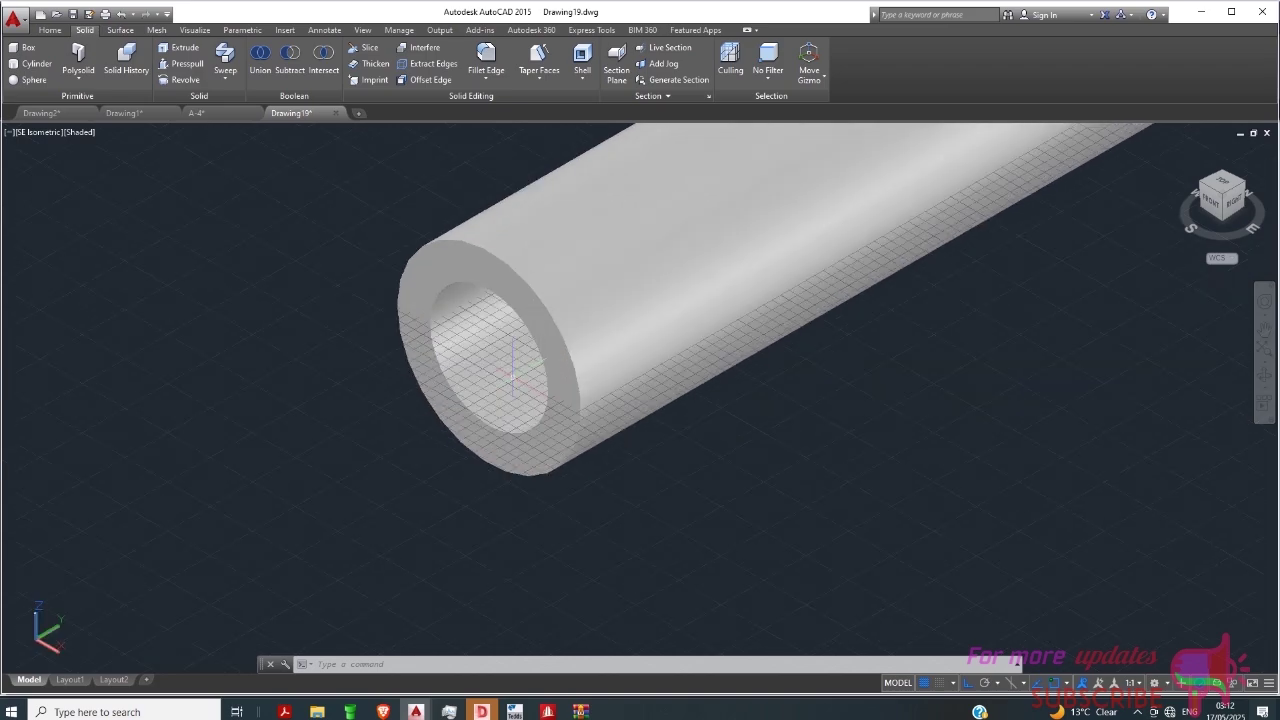
# Step: Start a new blank drawing
pyautogui.scroll(-5, 440, 393)
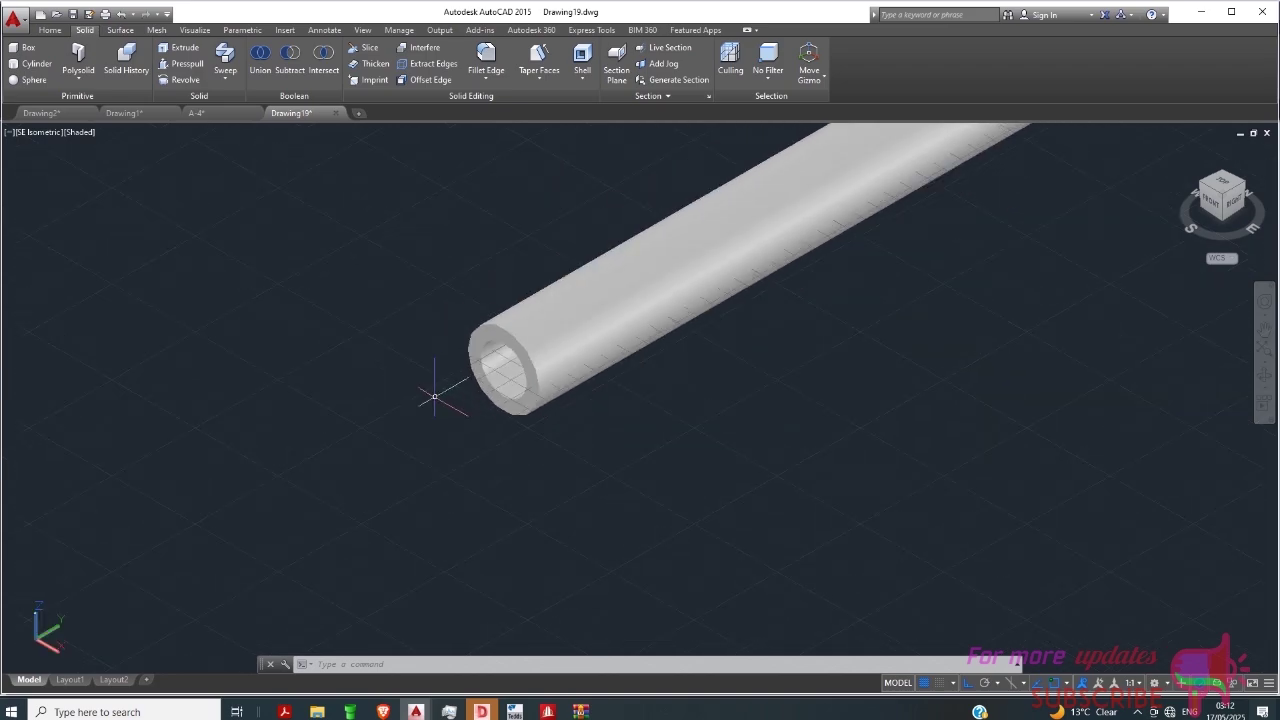
pyautogui.click(359, 113)
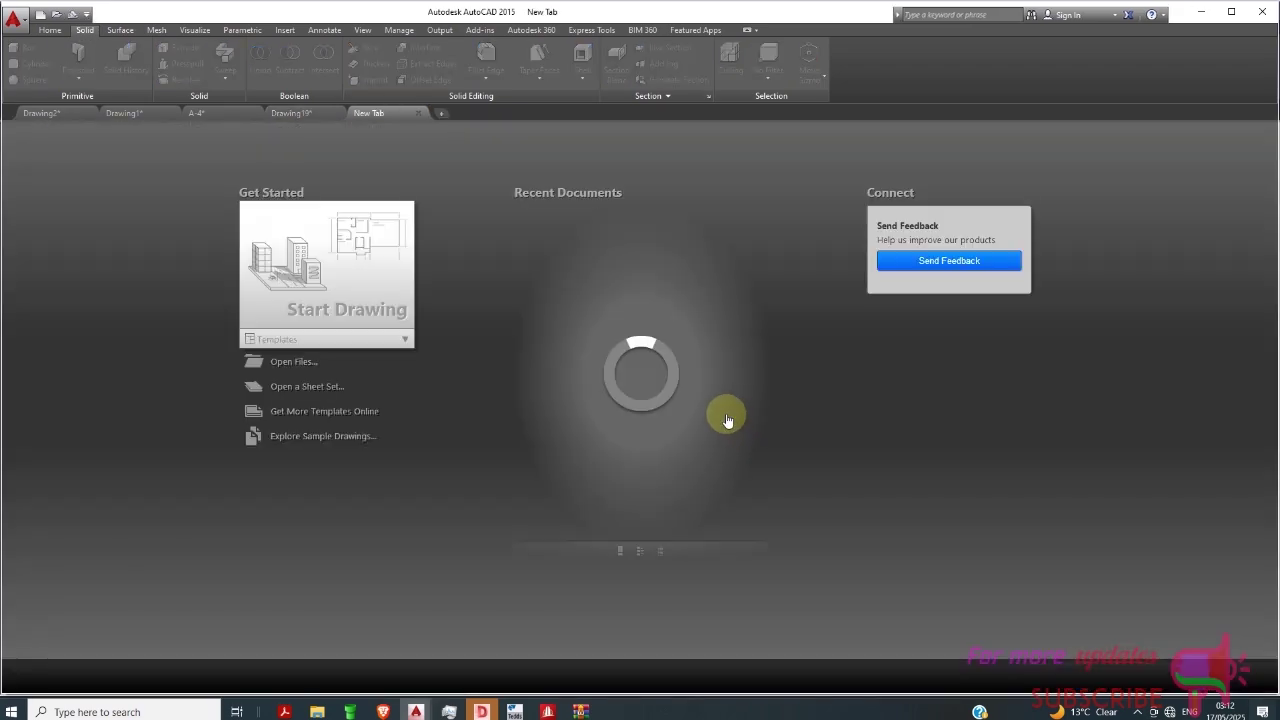
pyautogui.click(405, 312)
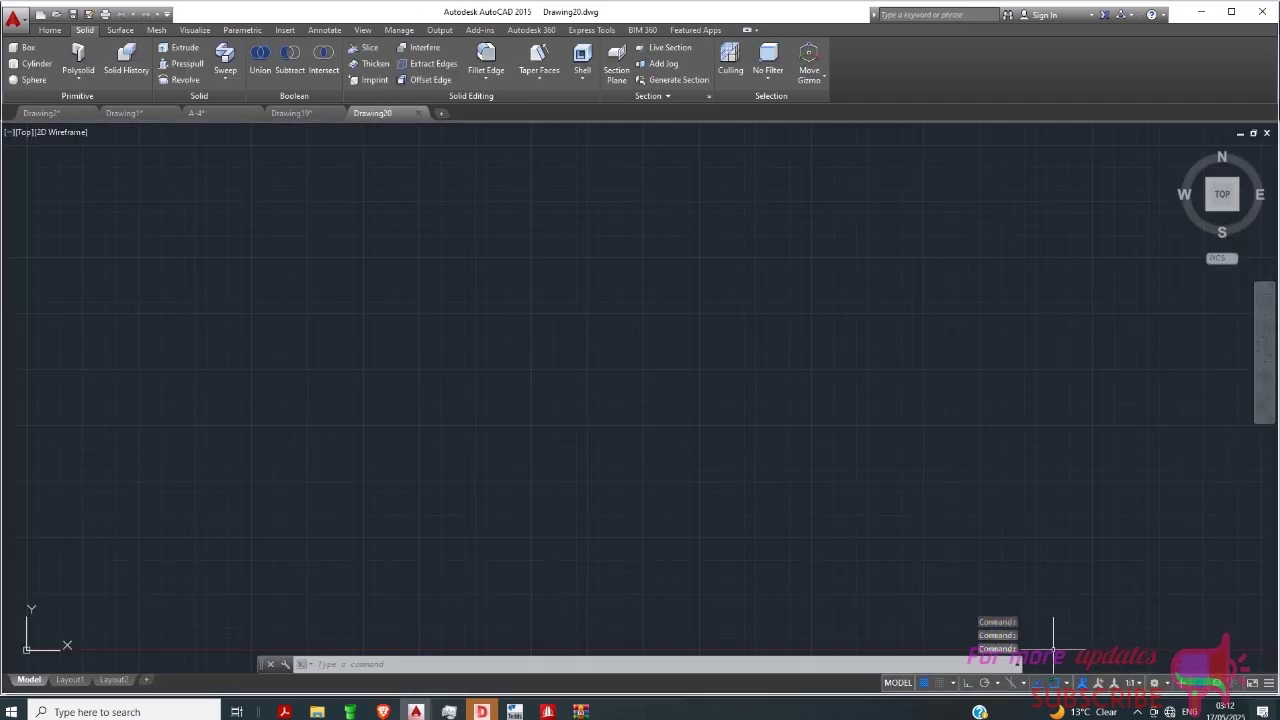
# Step: Switch the workspace to Drafting & Annotation and close the Design Feed palette
pyautogui.click(1155, 683)
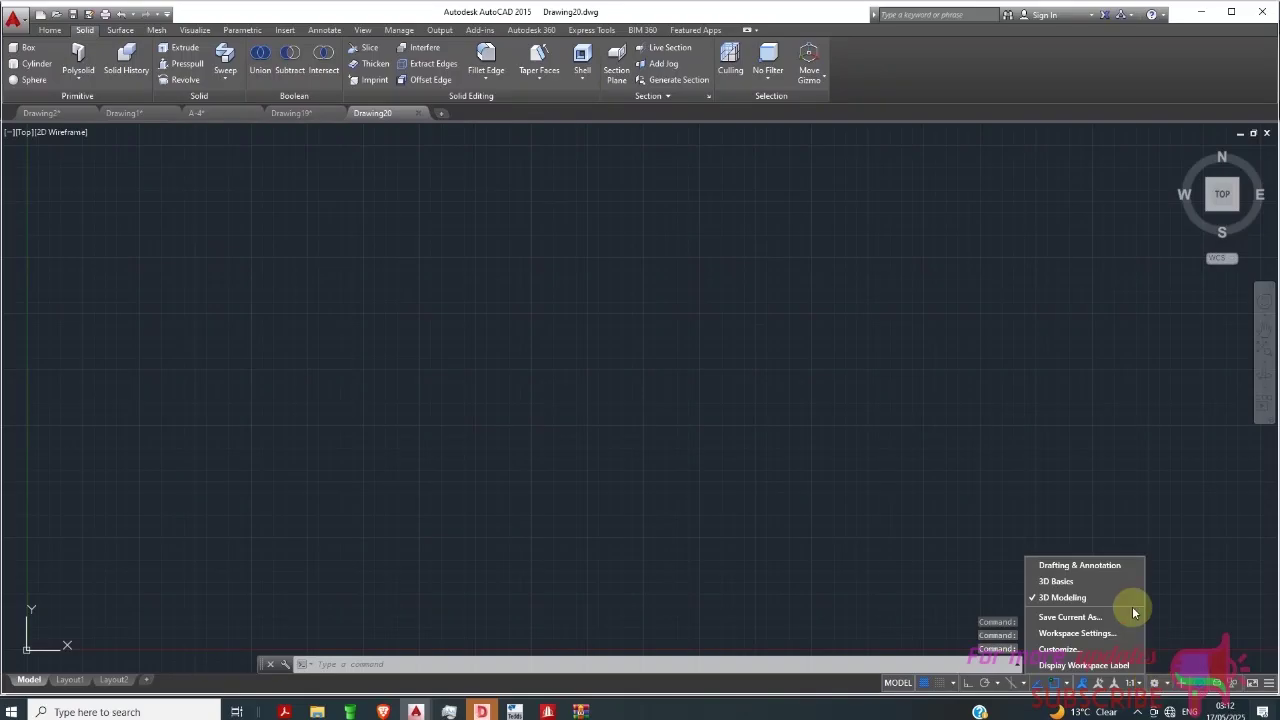
pyautogui.click(1107, 566)
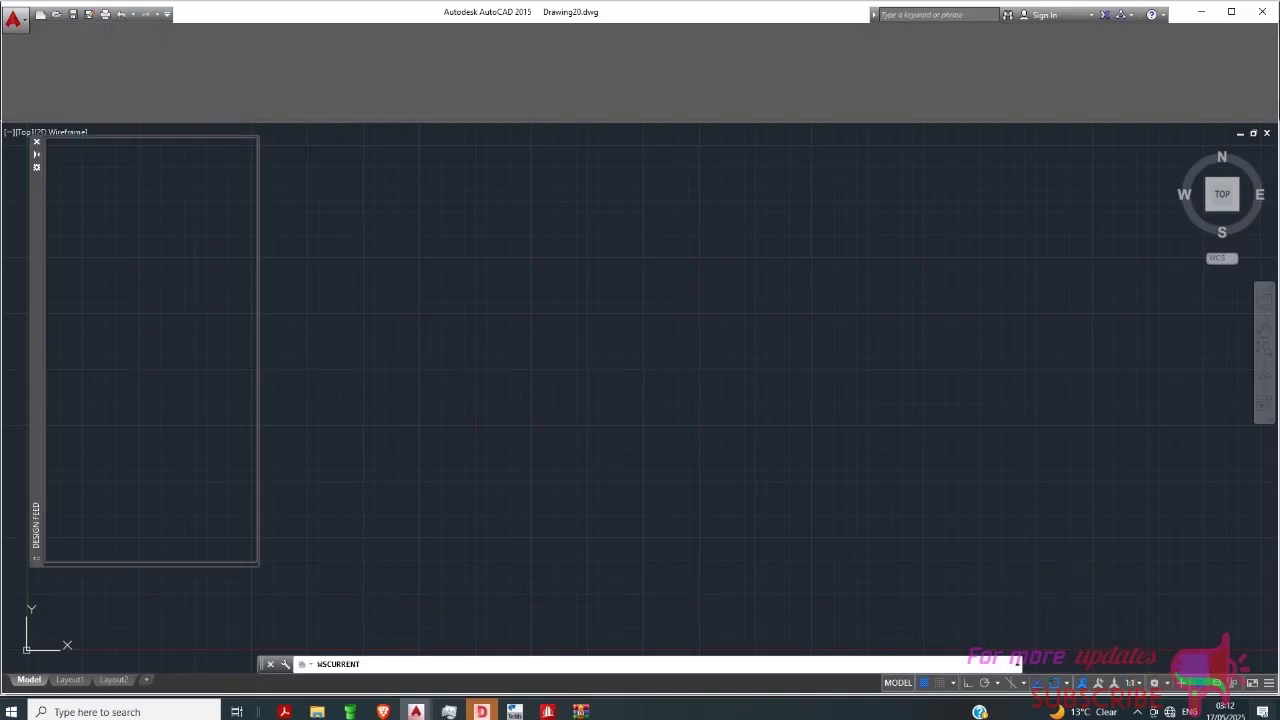
pyautogui.click(38, 144)
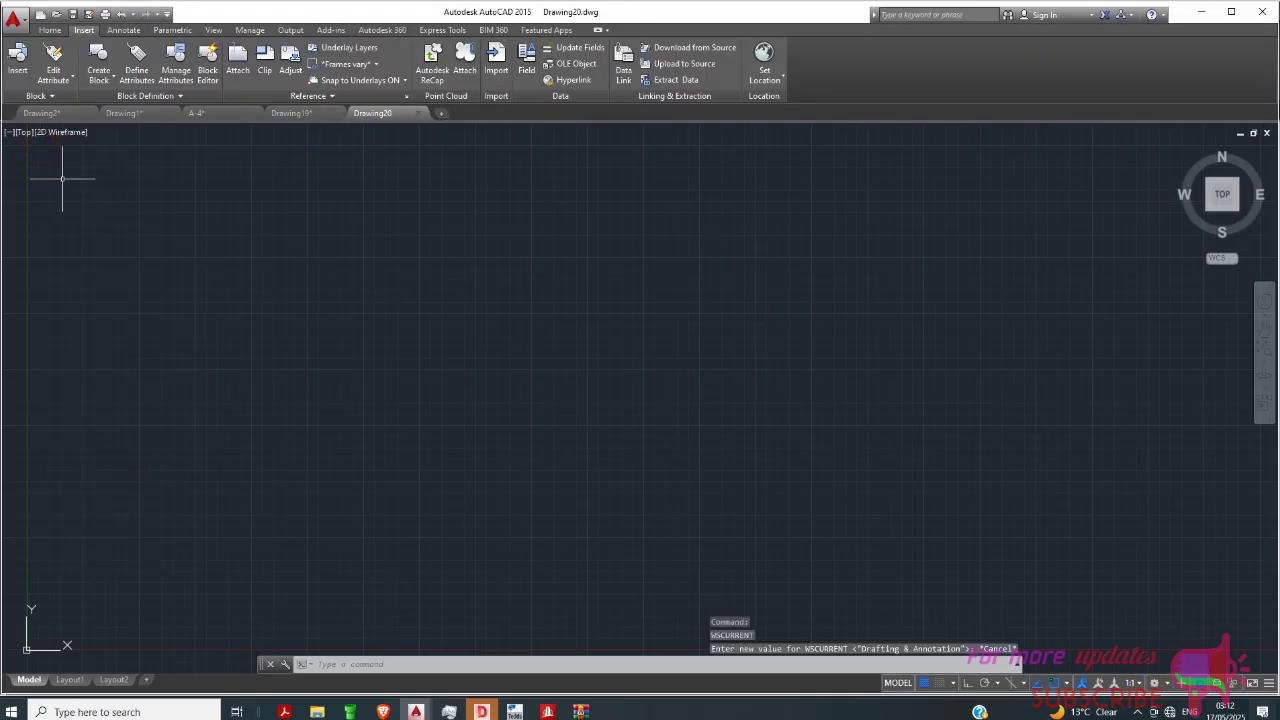
# Step: Switch the workspace to 3D Modeling and set the view to SE Isometric
pyautogui.click(1156, 684)
pyautogui.click(1080, 597)
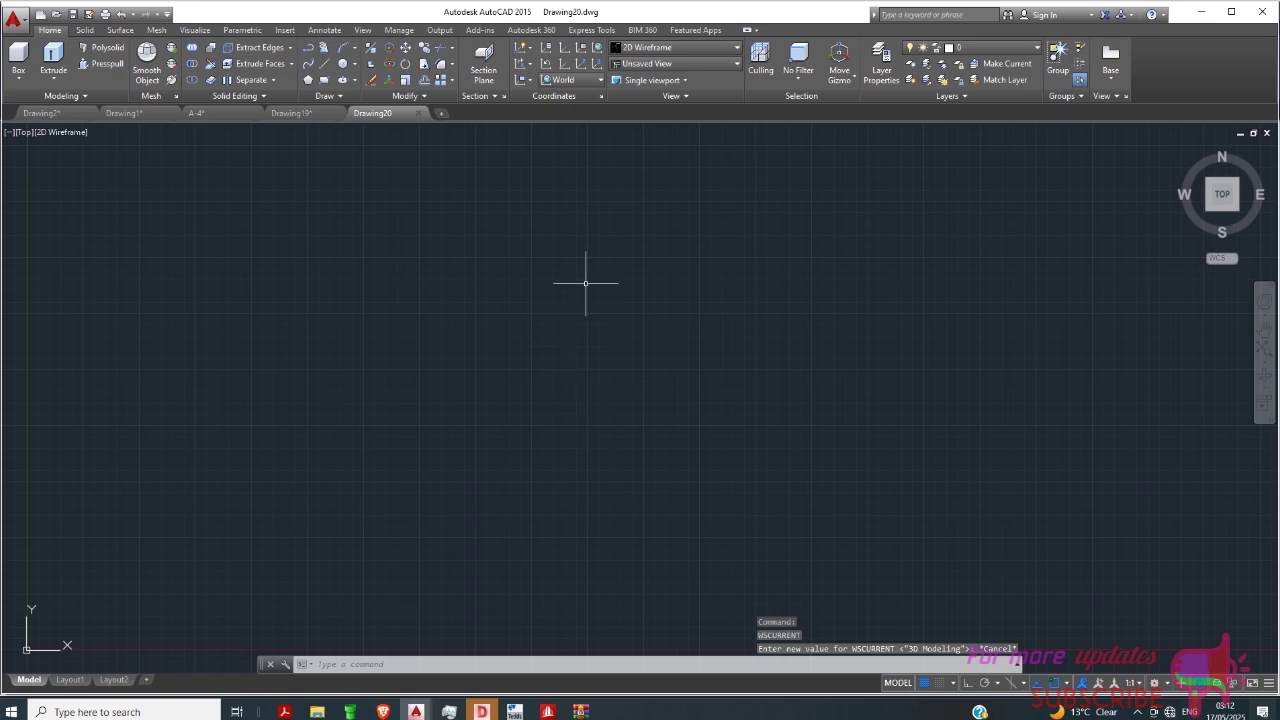
pyautogui.click(670, 66)
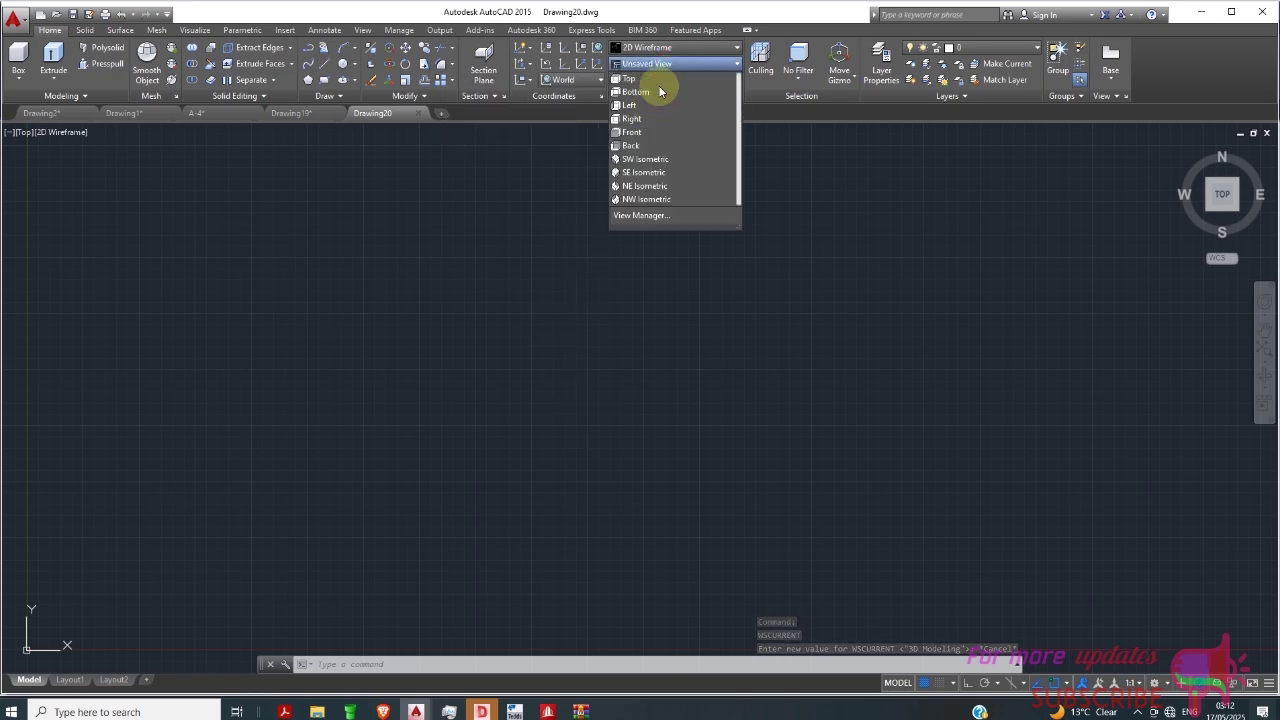
pyautogui.click(645, 173)
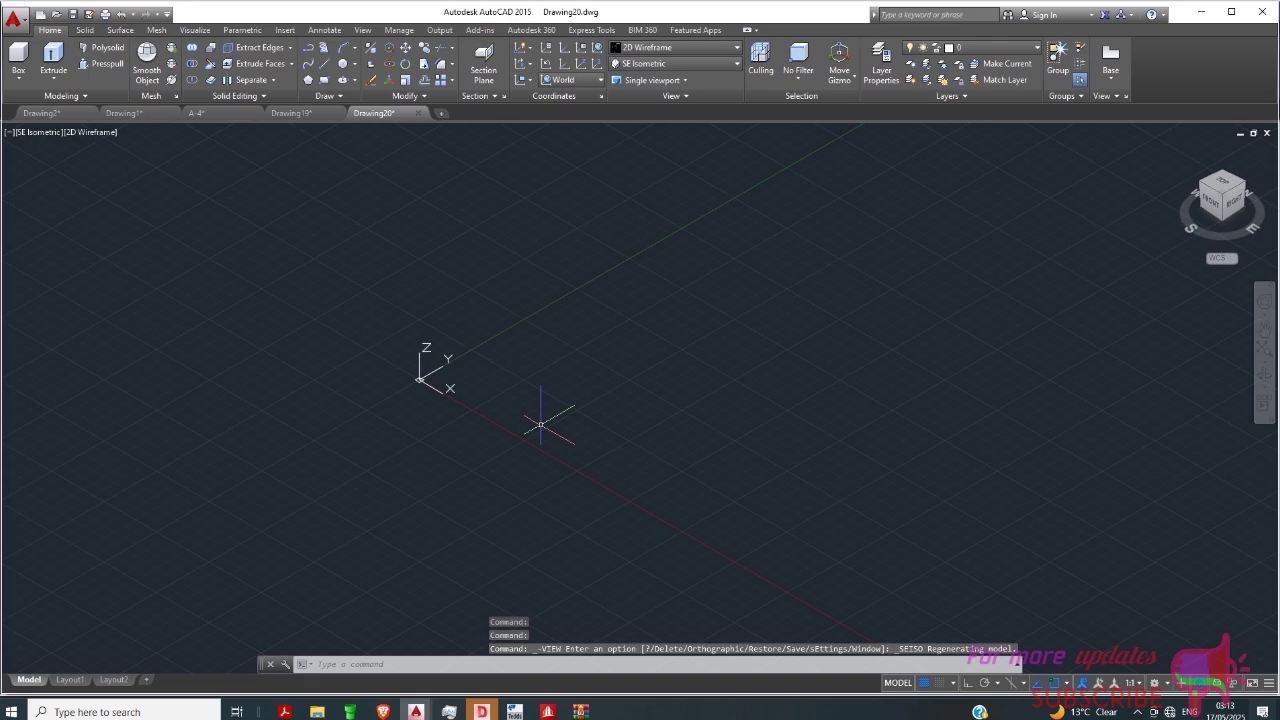
# Step: Set the UCS icon to Noorigin with the UCSICON command
pyautogui.write('U')
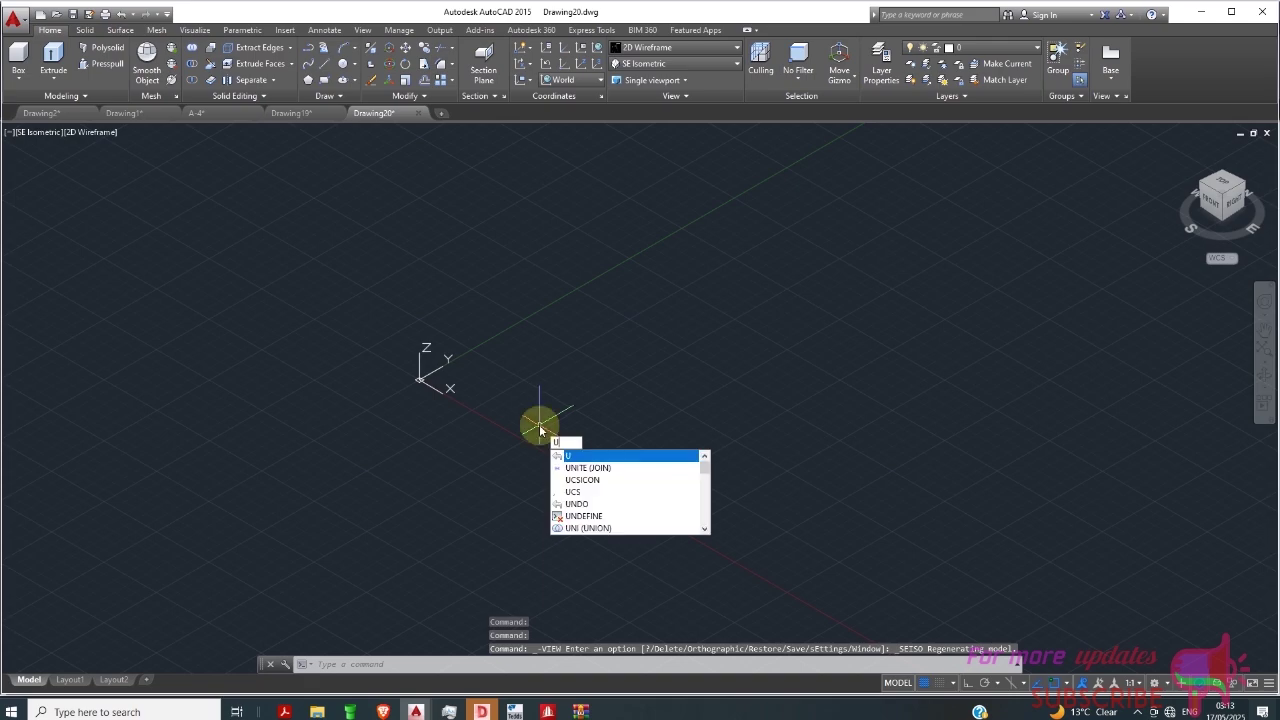
pyautogui.write('C')
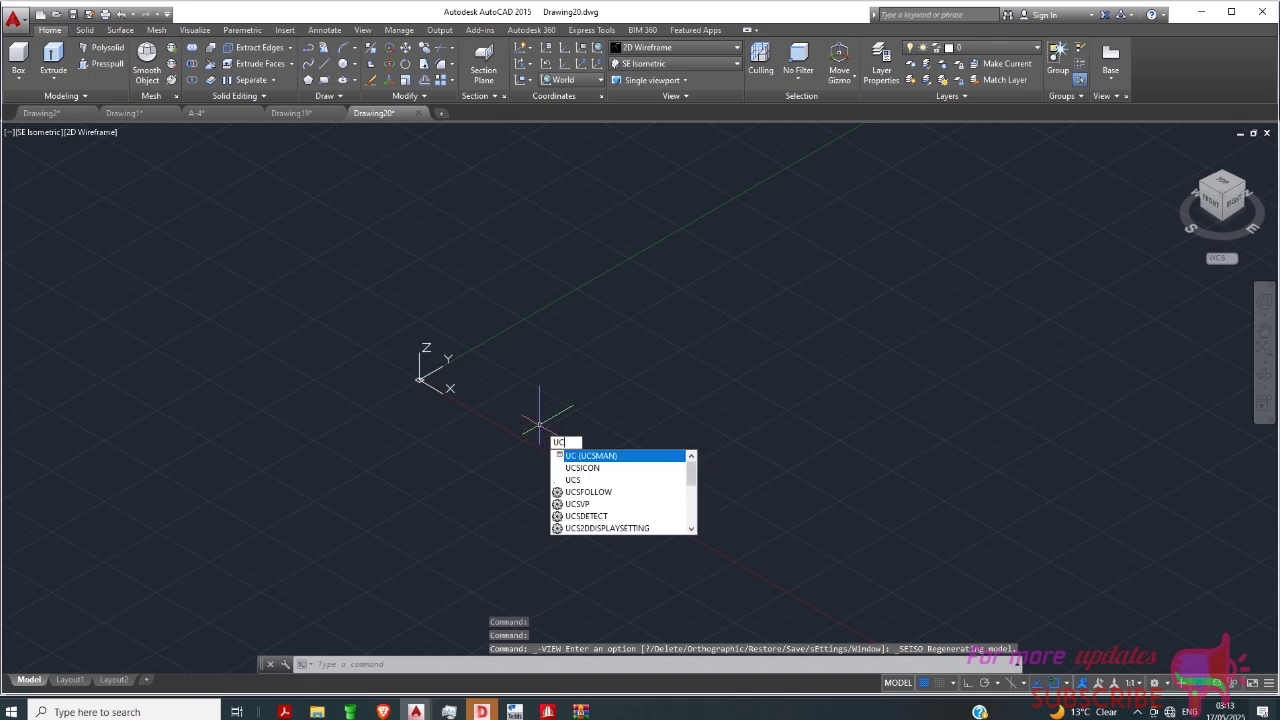
pyautogui.write('S')
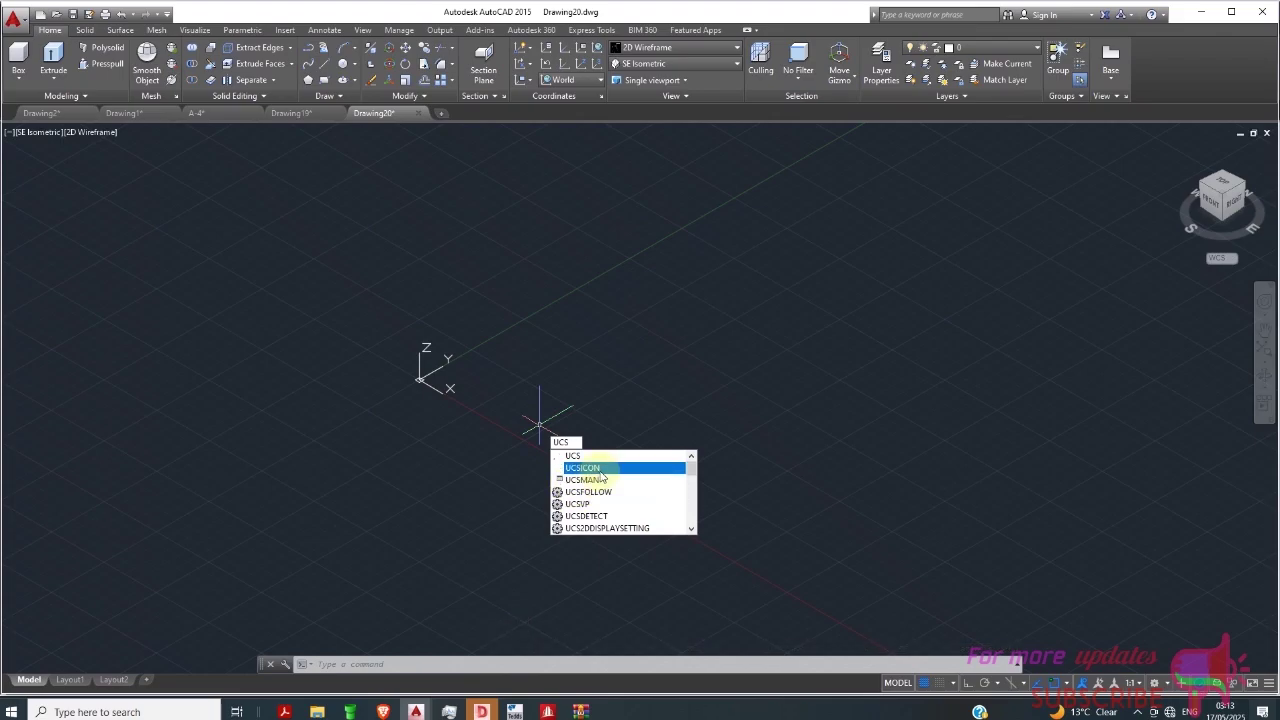
pyautogui.click(601, 470)
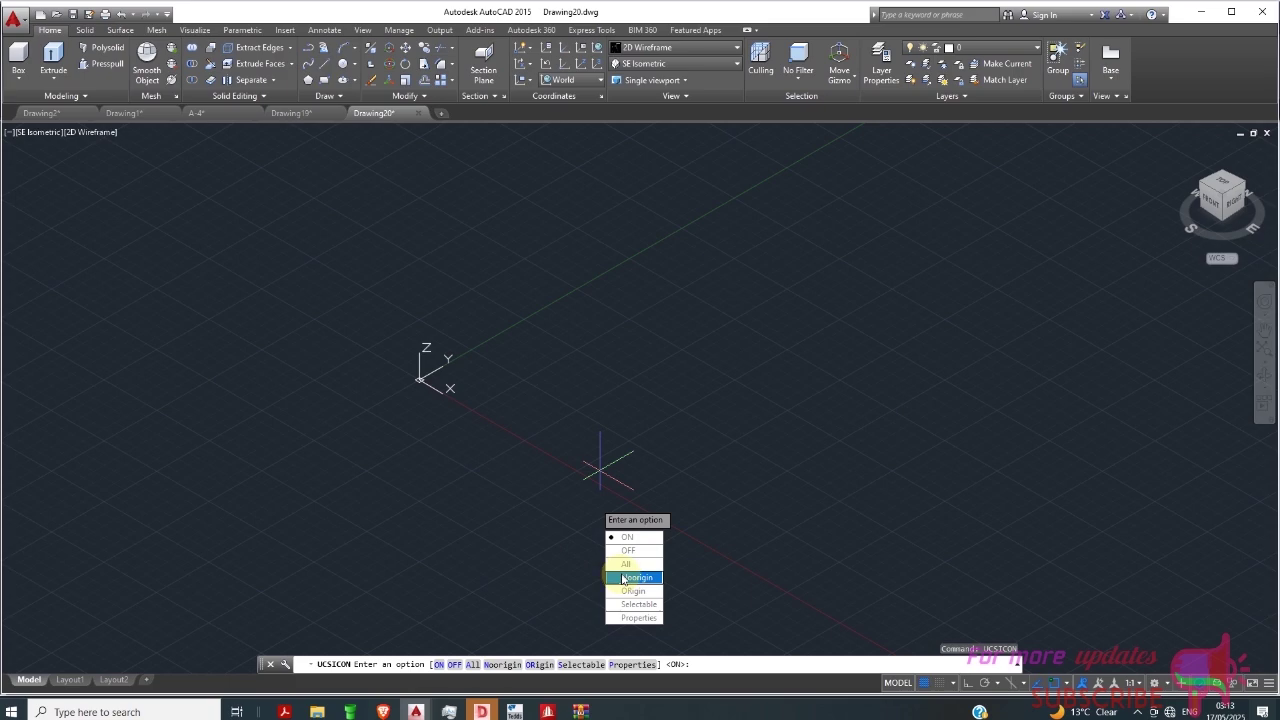
pyautogui.click(630, 577)
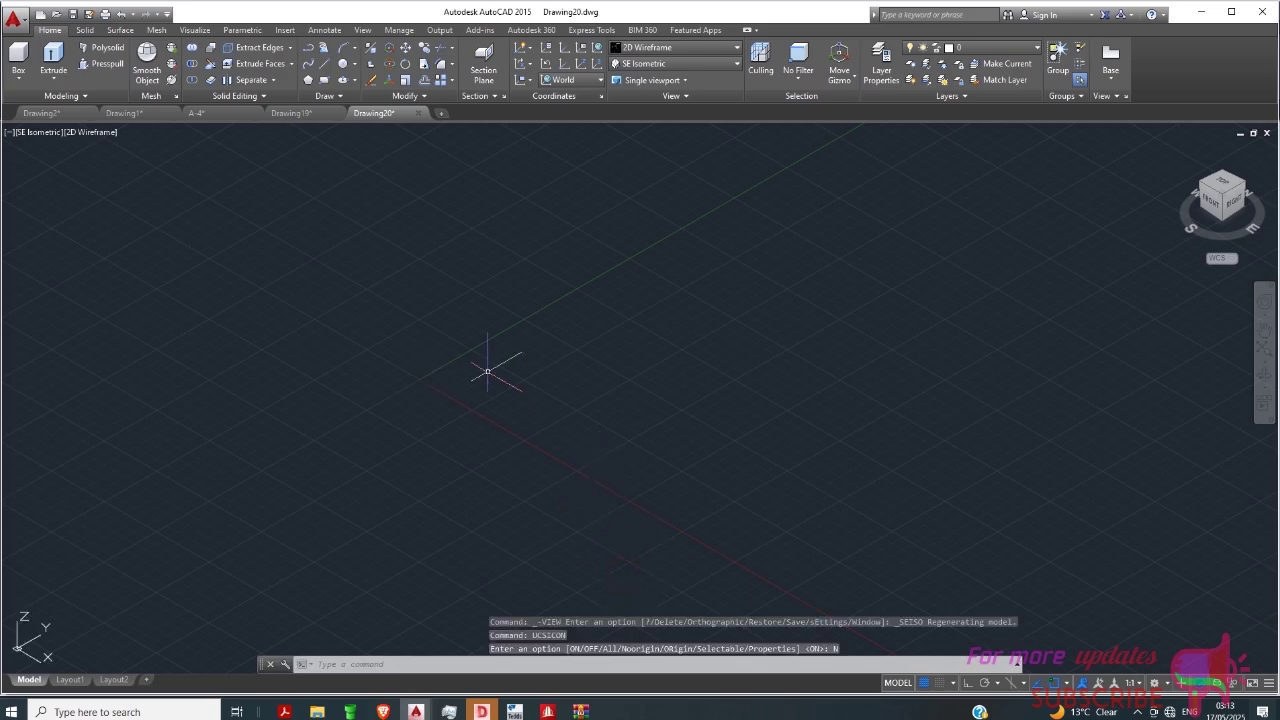
# Step: With Ortho on, draw a seven-segment line path running along Y, down Z, along X, up Z, along Y, down Z and along X
pyautogui.click(326, 64)
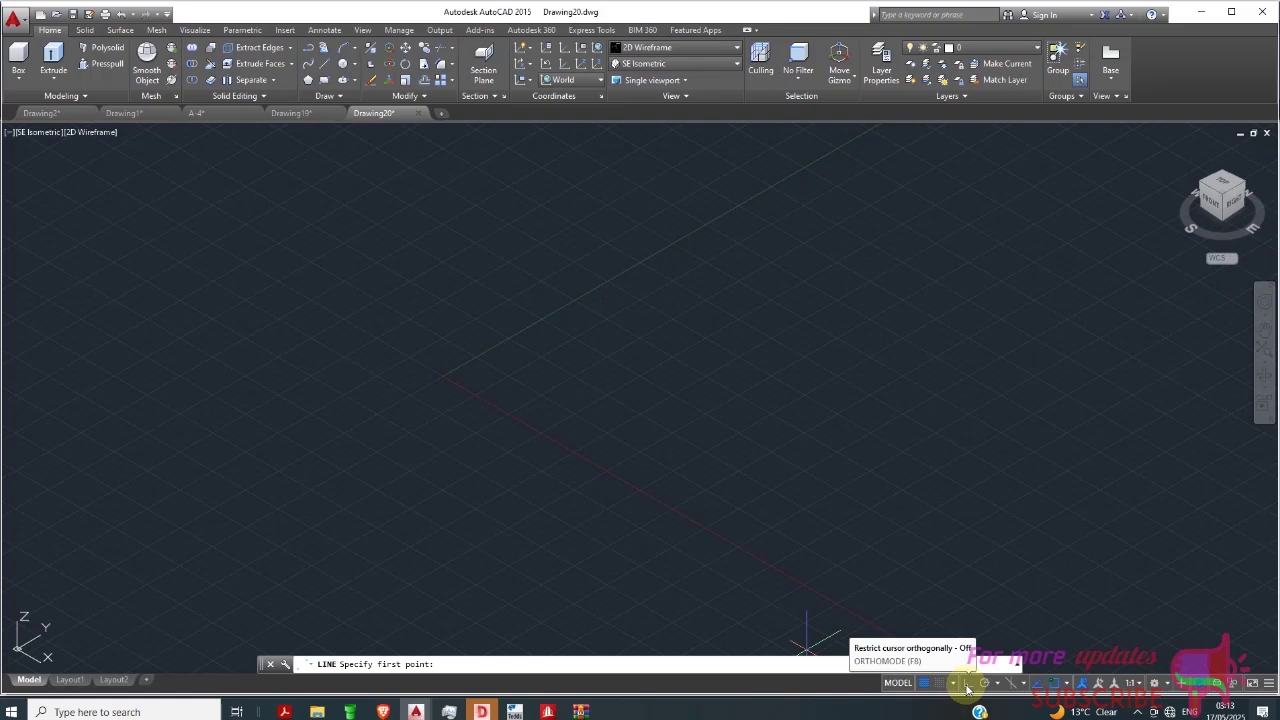
pyautogui.click(967, 685)
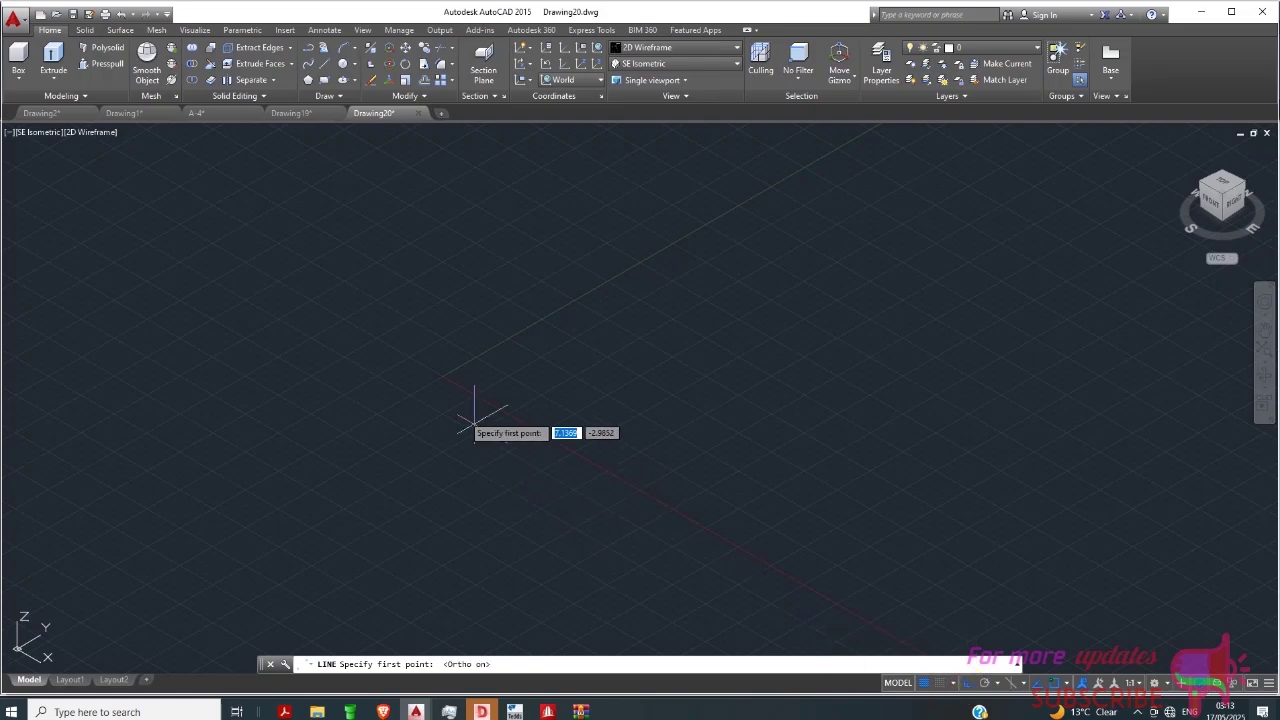
pyautogui.click(423, 389)
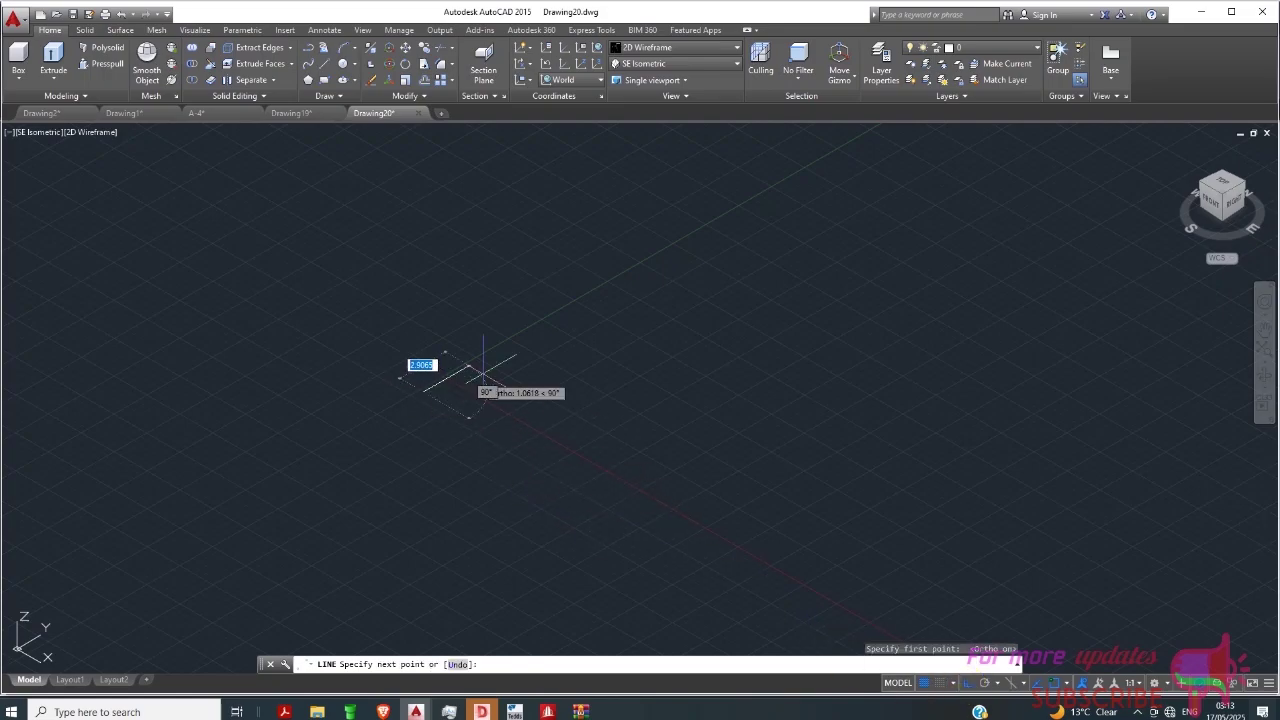
pyautogui.click(783, 258)
pyautogui.scroll(-5, 750, 404)
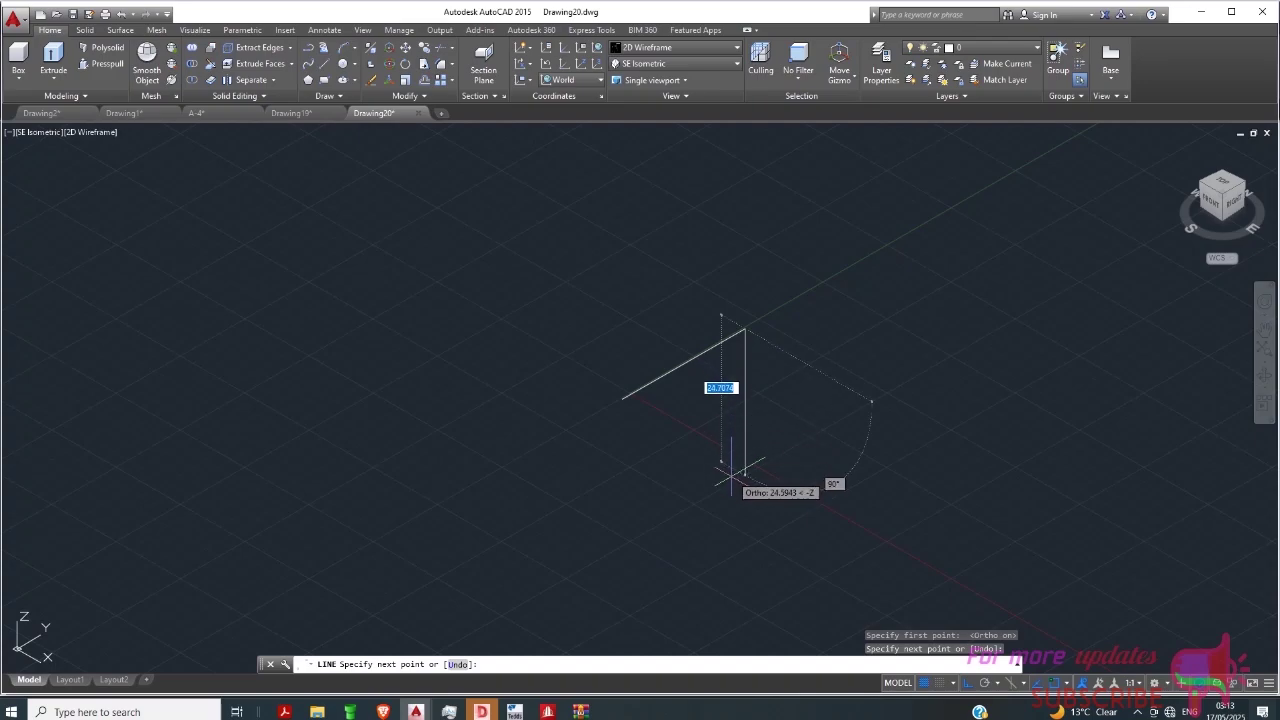
pyautogui.click(740, 472)
pyautogui.click(891, 559)
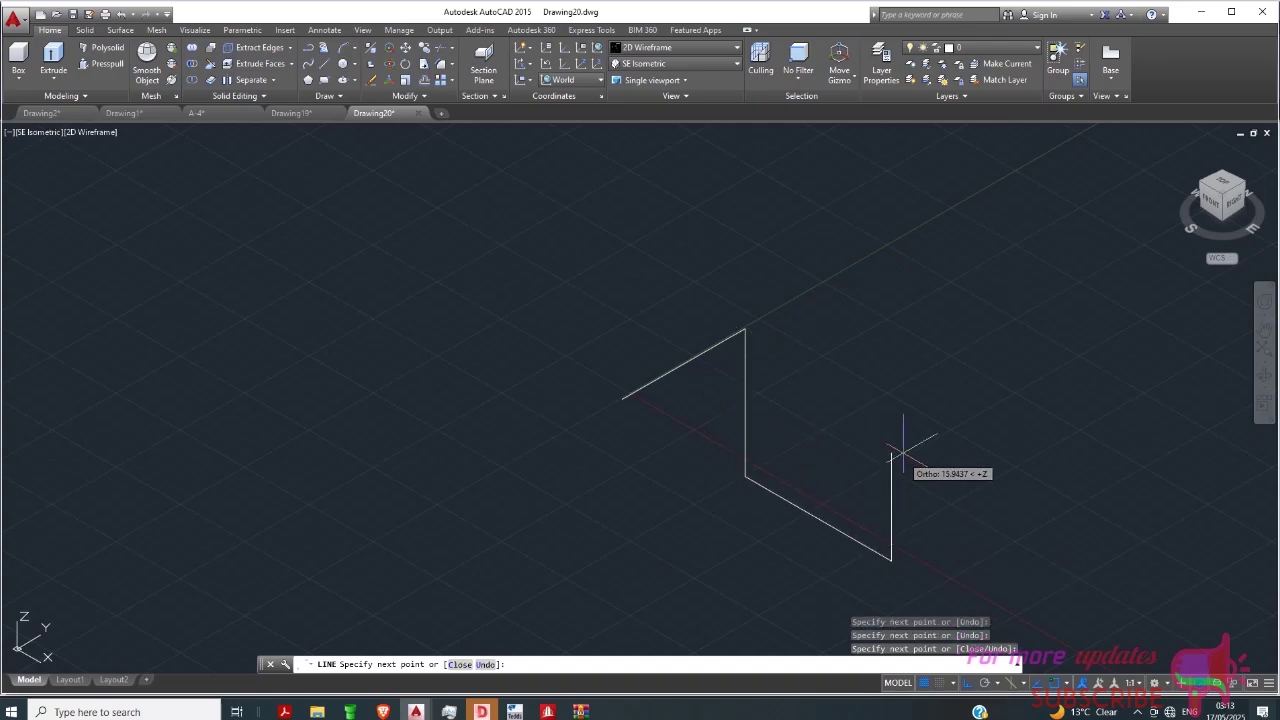
pyautogui.click(908, 401)
pyautogui.click(1078, 334)
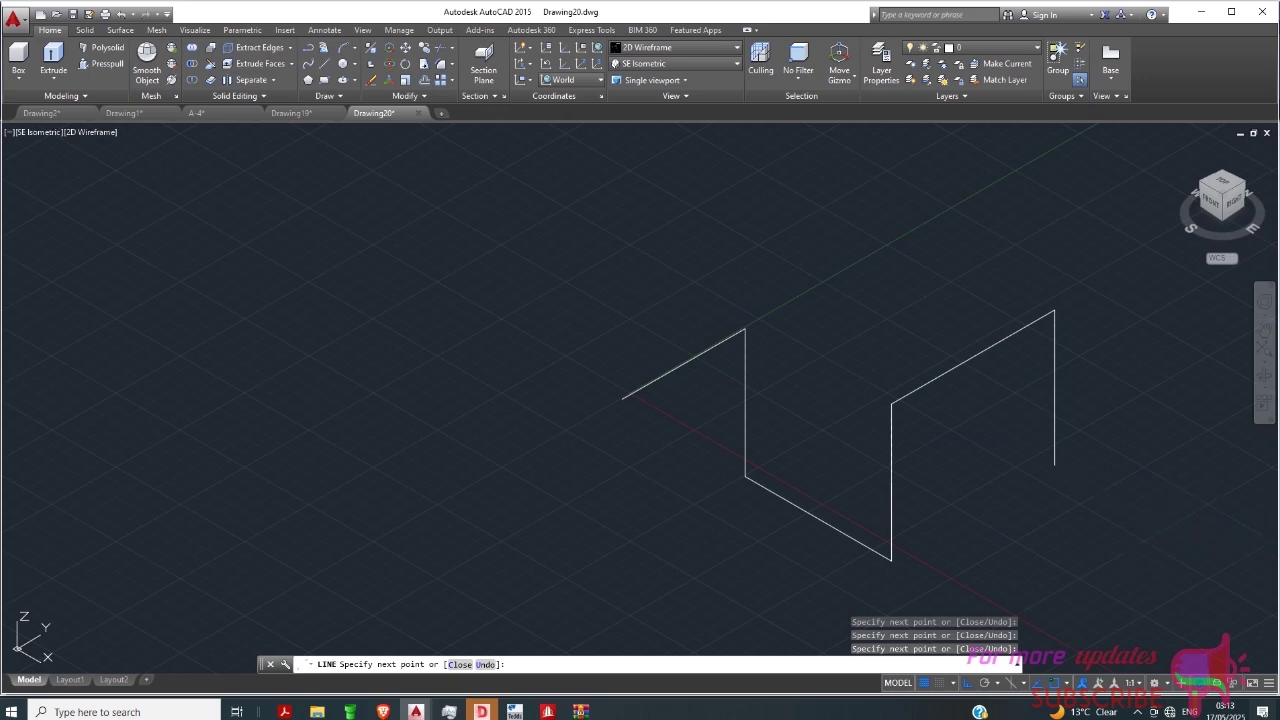
pyautogui.rightClick(1220, 540)
pyautogui.click(1195, 376)
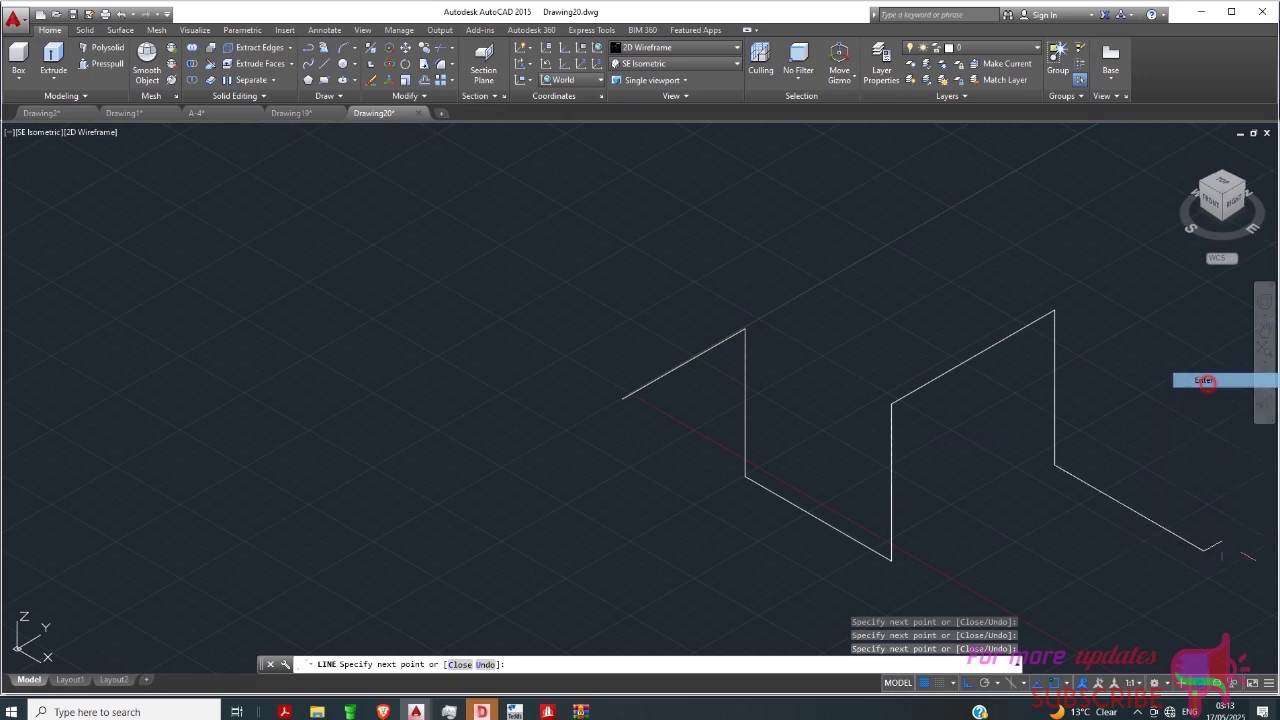
# Step: Fillet the line path's first two corners in Multiple mode, with a radius of about 4.9 defined by two picked points
pyautogui.scroll(-2, 715, 352)
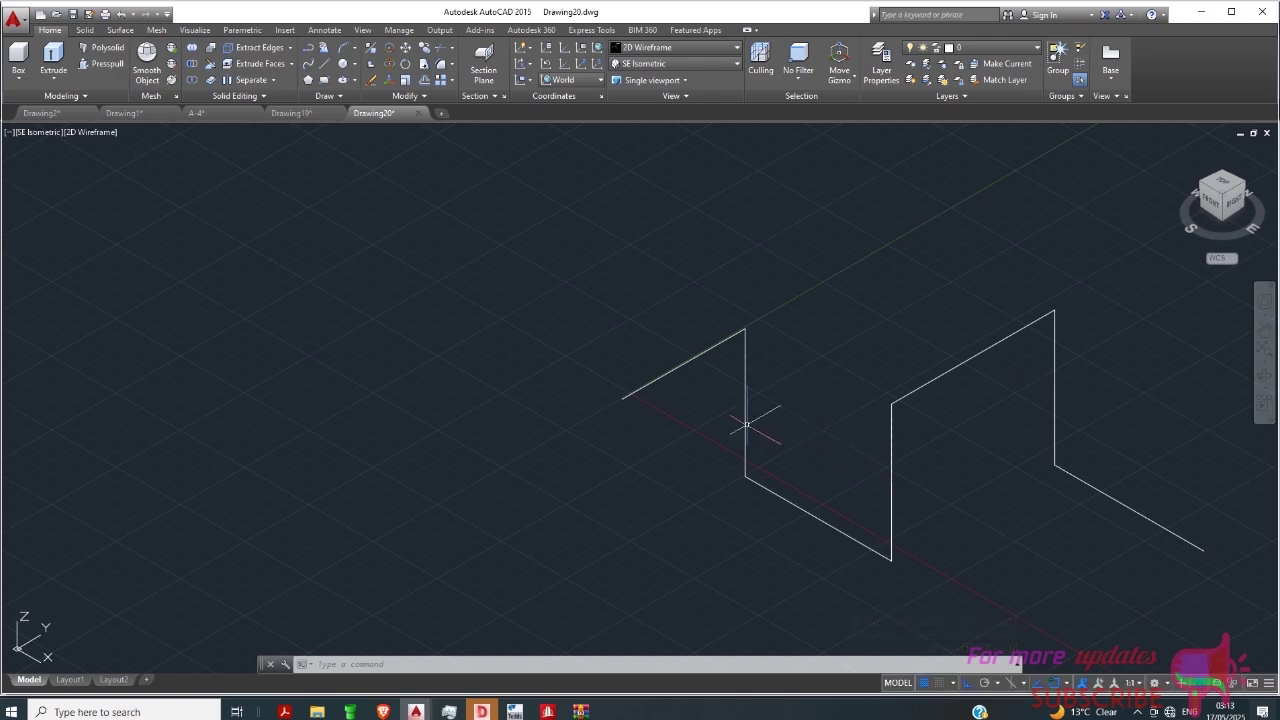
pyautogui.click(441, 68)
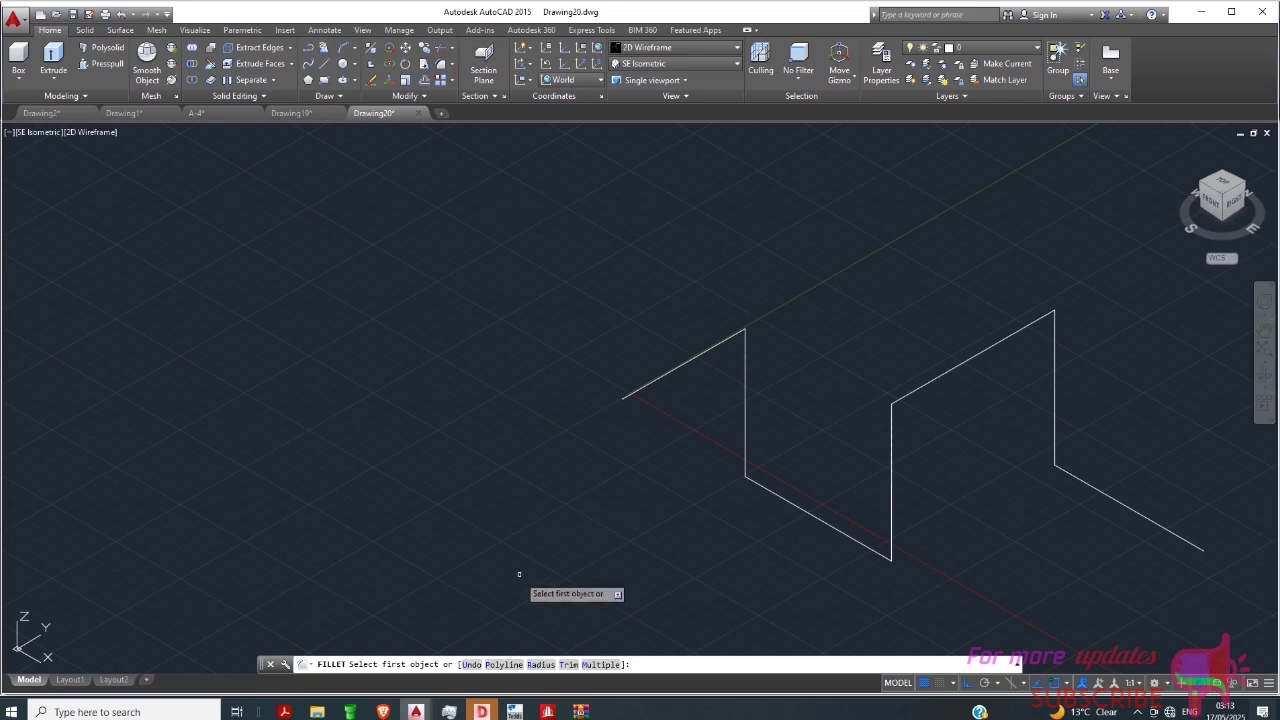
pyautogui.click(543, 665)
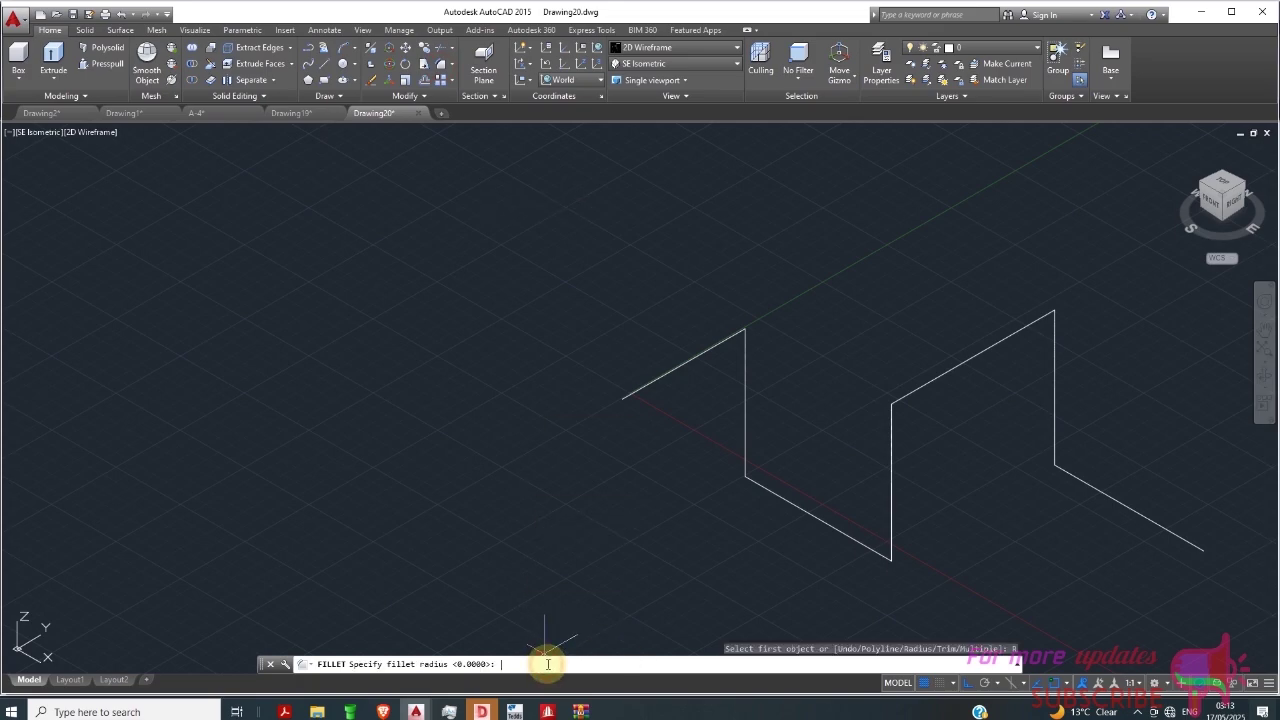
pyautogui.click(588, 332)
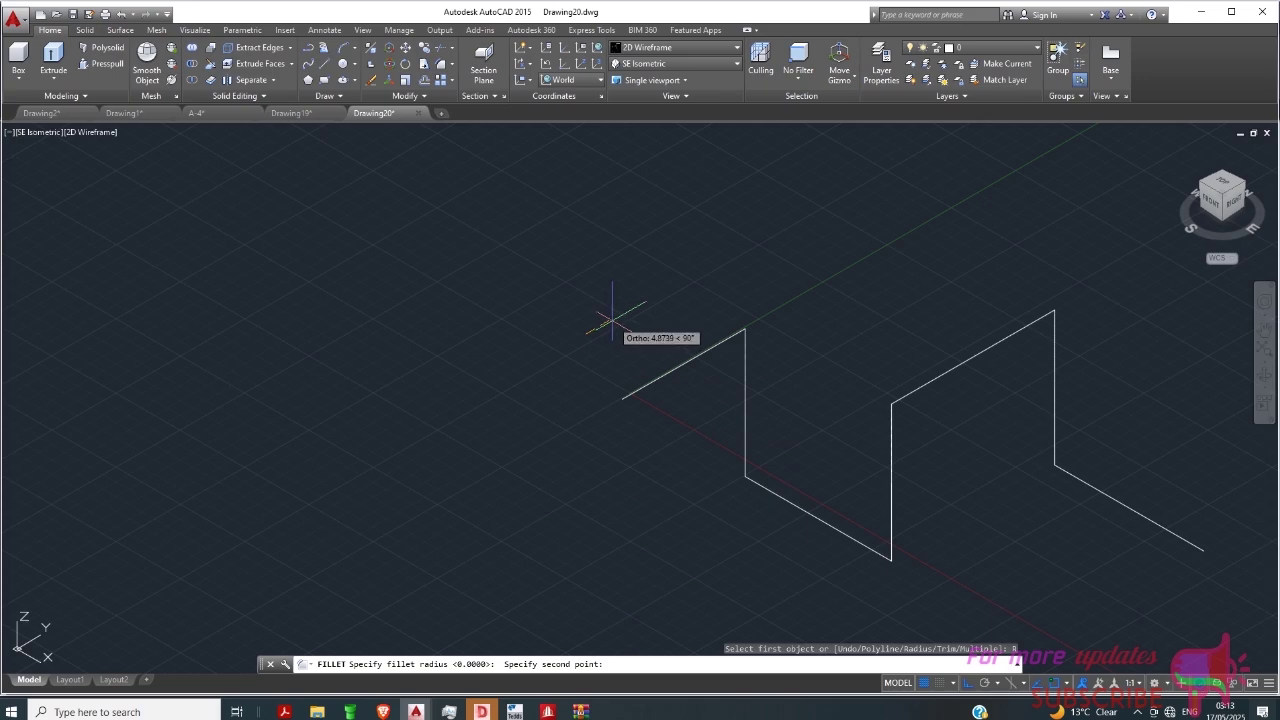
pyautogui.click(612, 320)
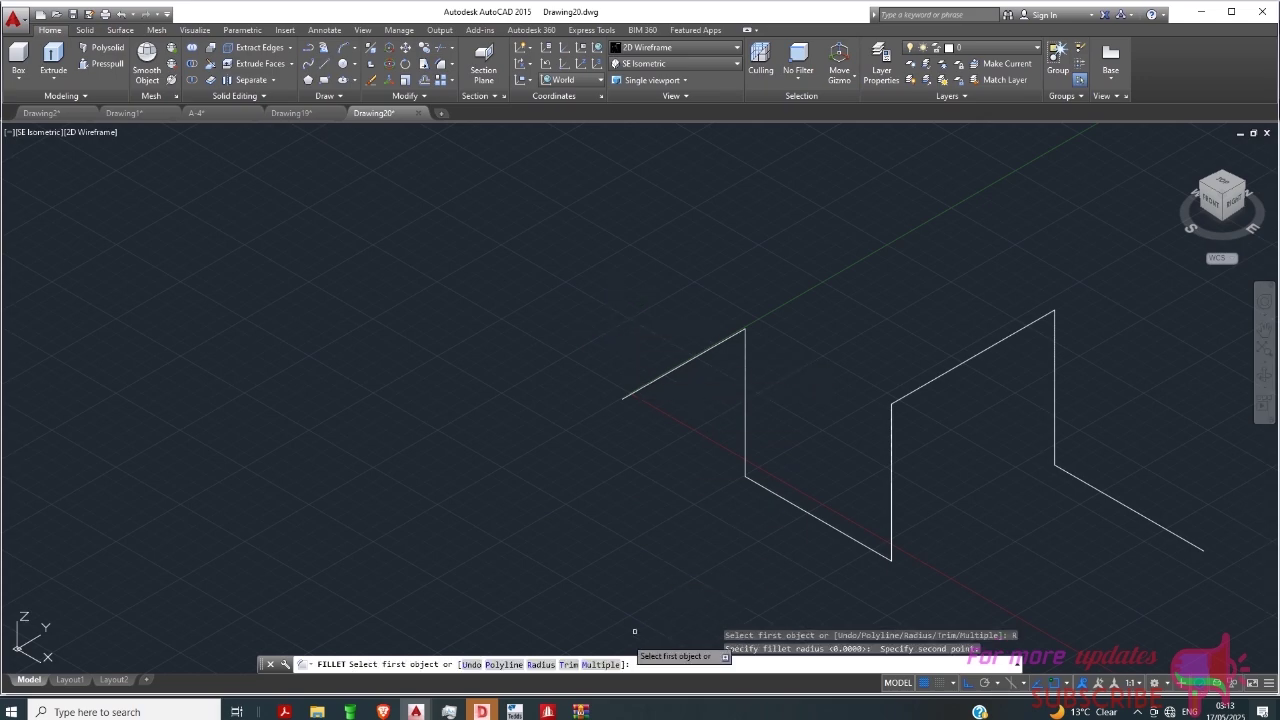
pyautogui.click(599, 664)
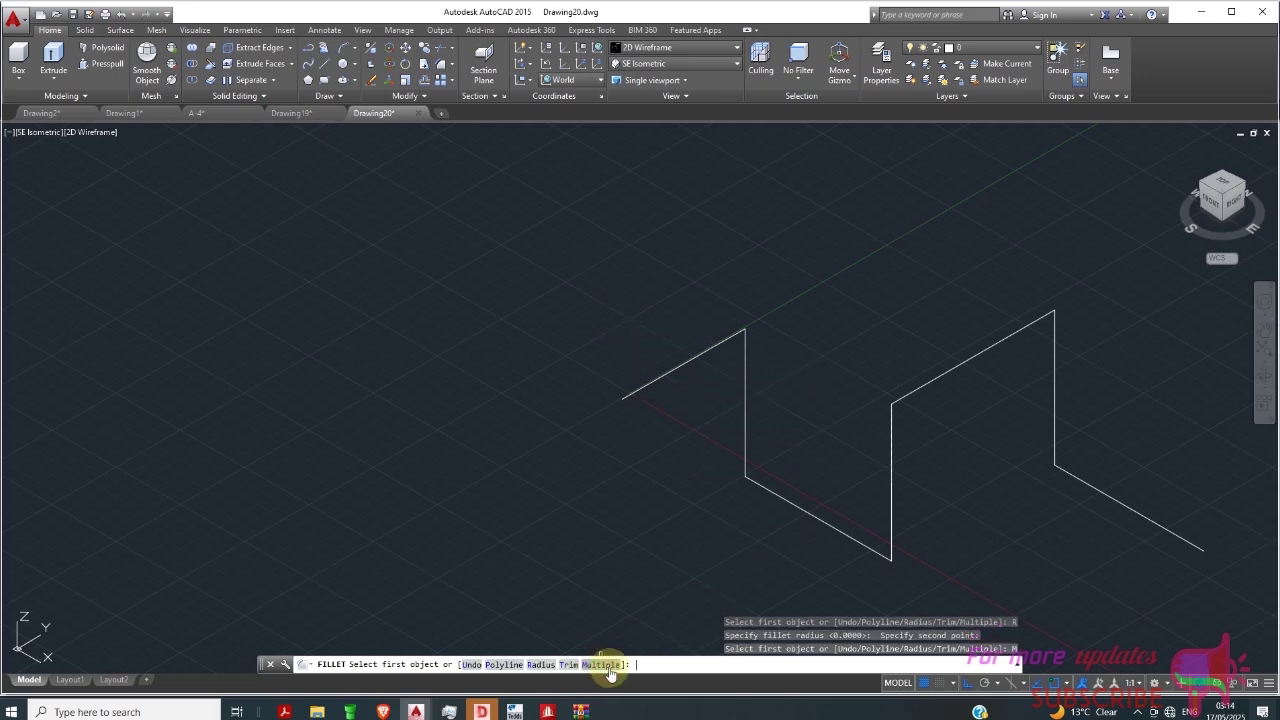
pyautogui.click(713, 348)
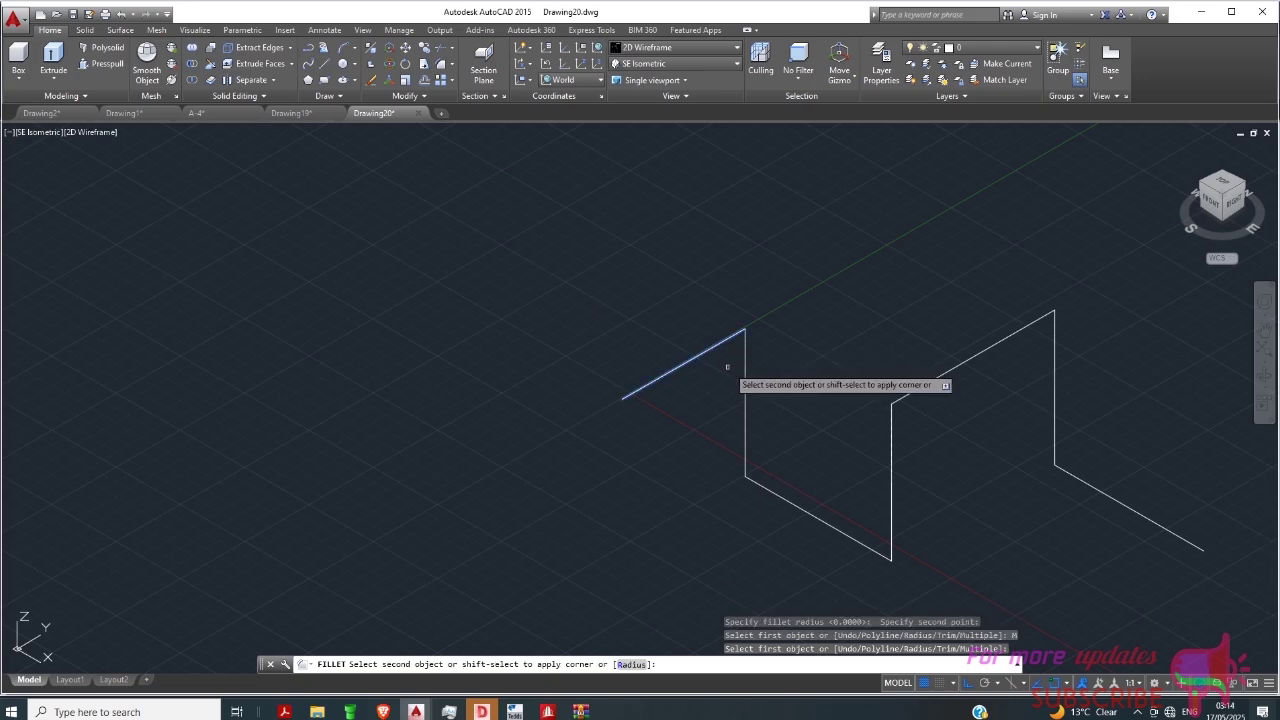
pyautogui.click(744, 369)
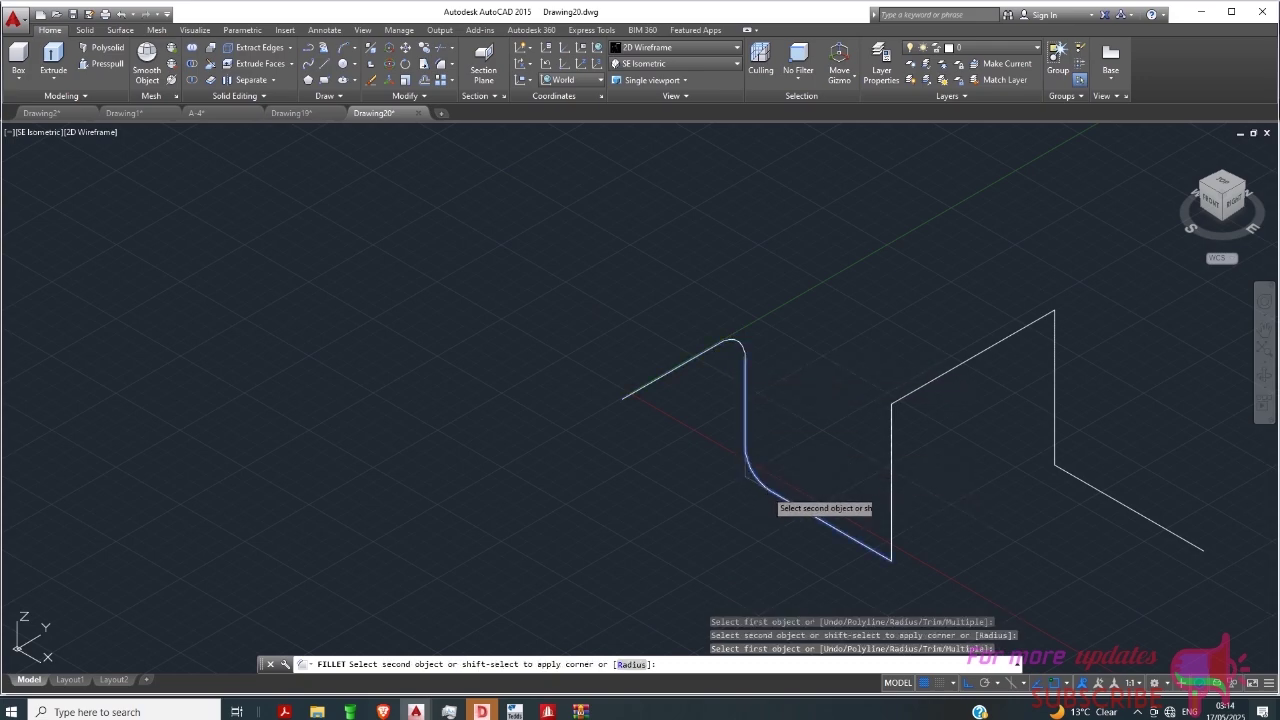
pyautogui.click(785, 500)
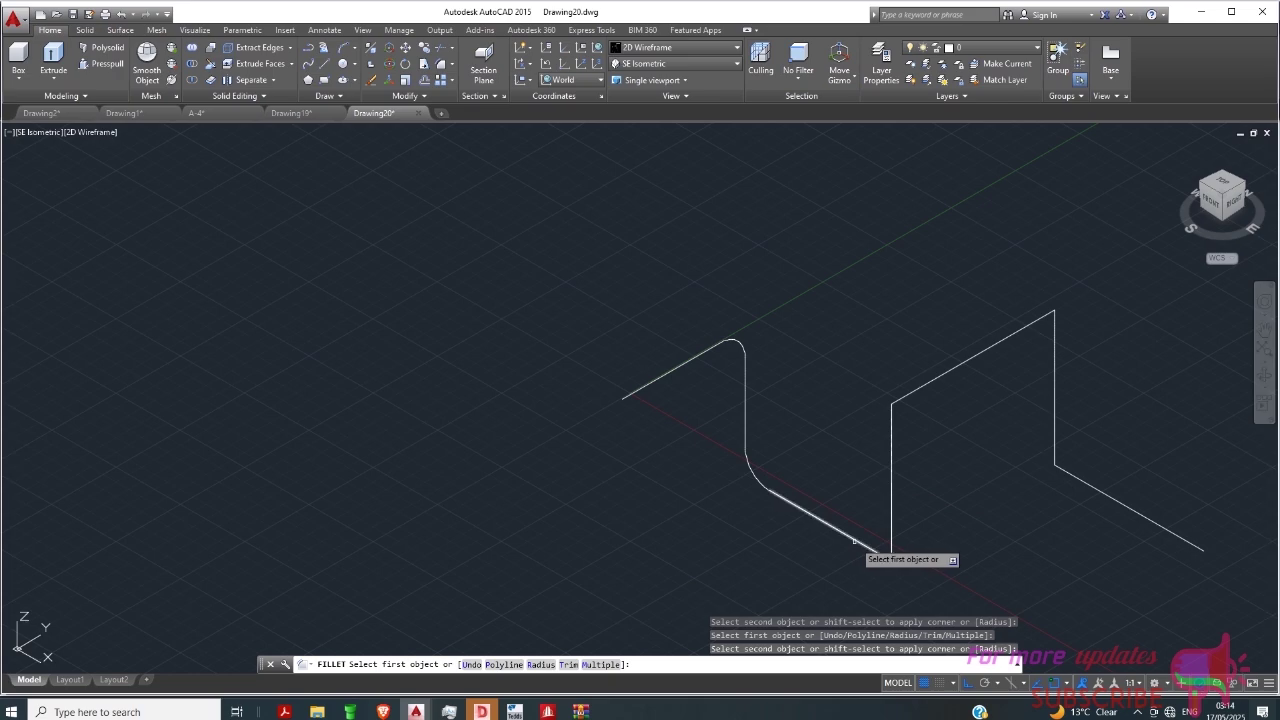
# Step: Fillet the remaining four corners of the line path with the same radius
pyautogui.click(853, 541)
pyautogui.click(891, 532)
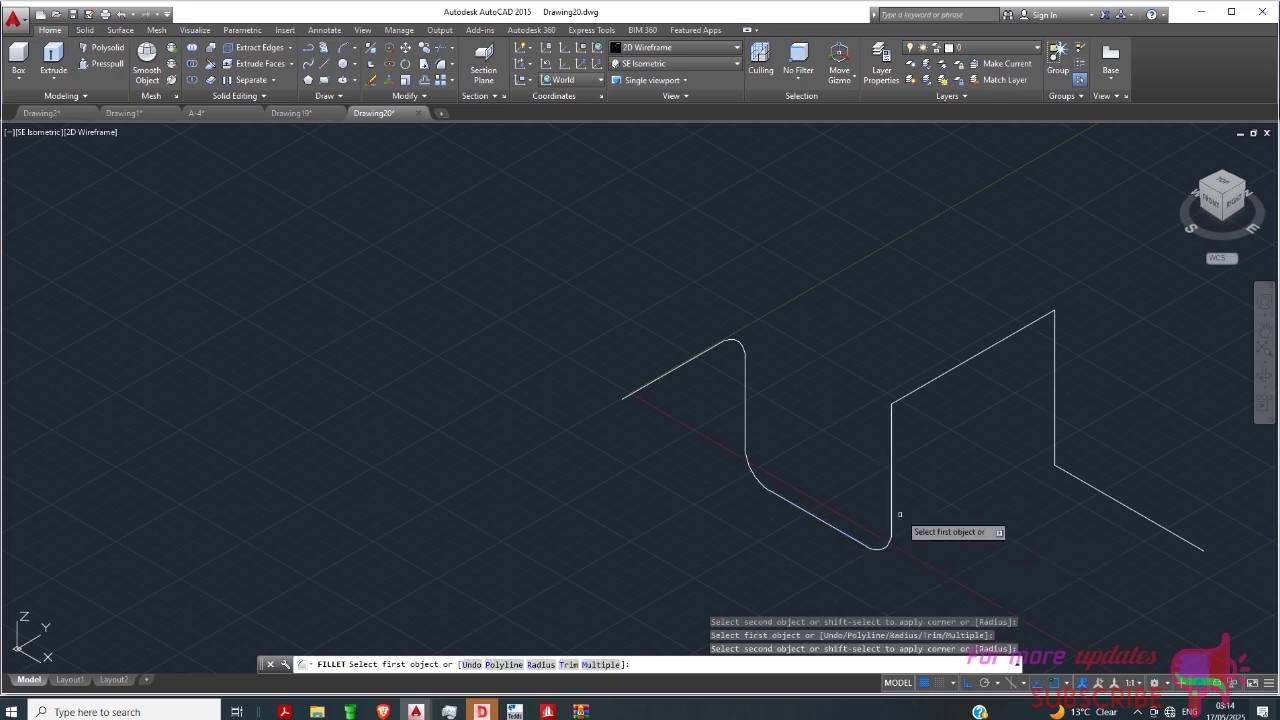
pyautogui.click(895, 418)
pyautogui.click(906, 395)
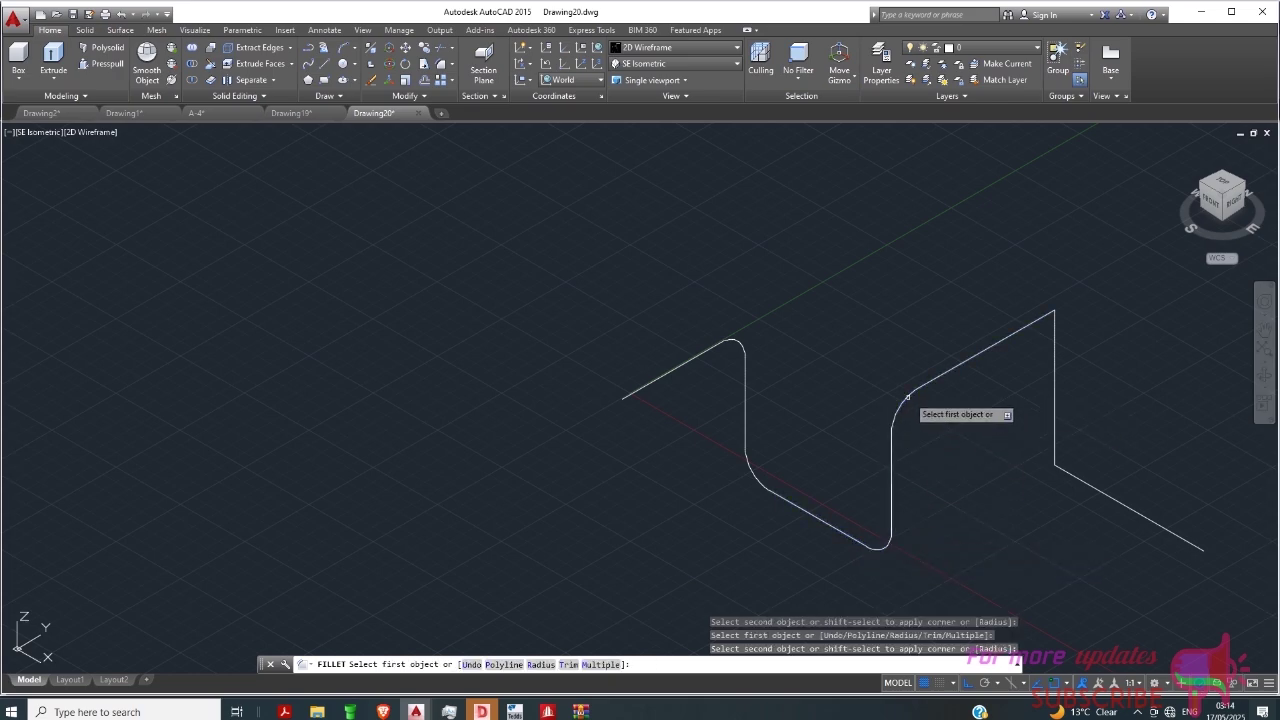
pyautogui.click(1053, 389)
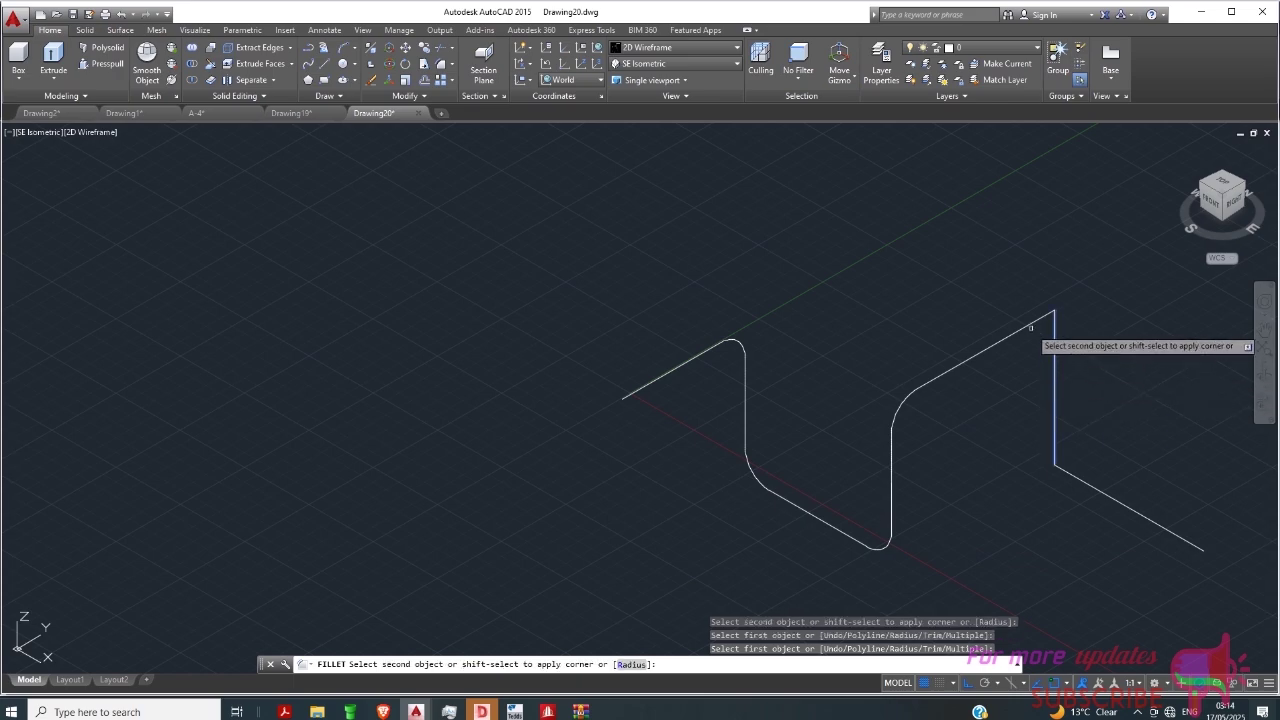
pyautogui.click(1031, 327)
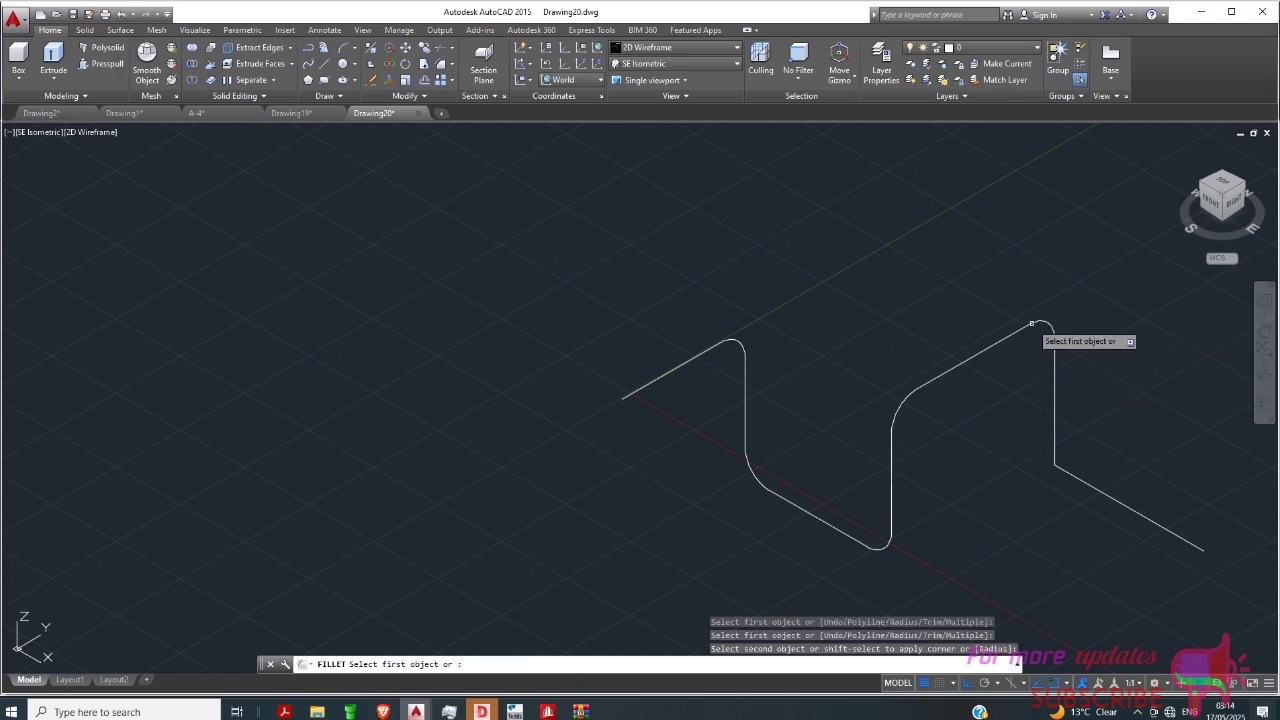
pyautogui.click(1055, 432)
pyautogui.click(1076, 479)
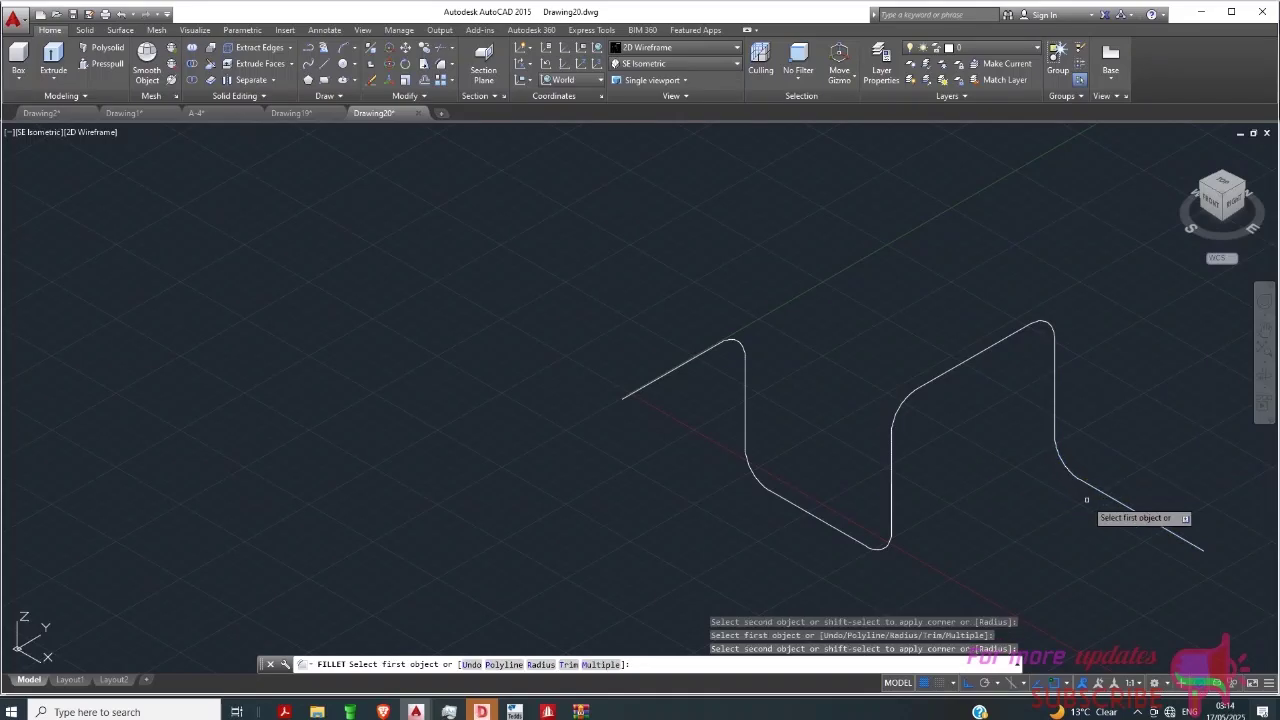
# Step: Finish filleting and join all lines and arcs of the pipe path with the Join command
pyautogui.rightClick(1014, 484)
pyautogui.click(1040, 490)
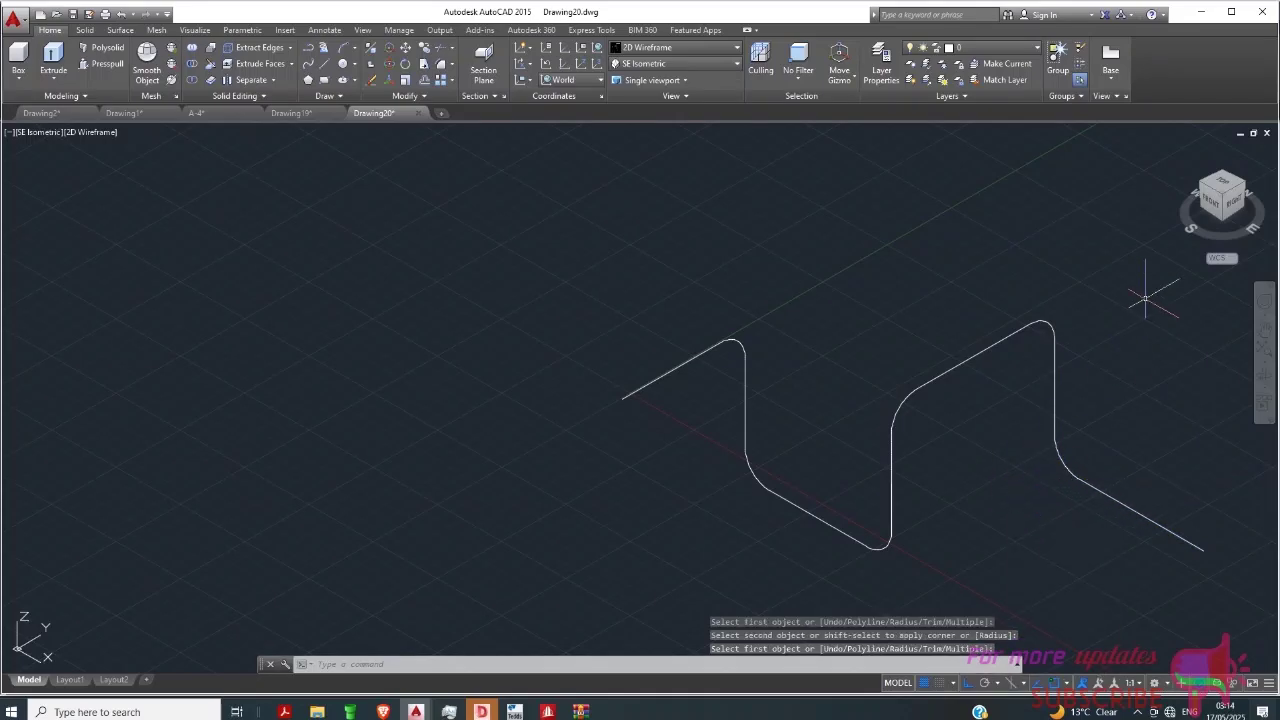
pyautogui.click(1151, 198)
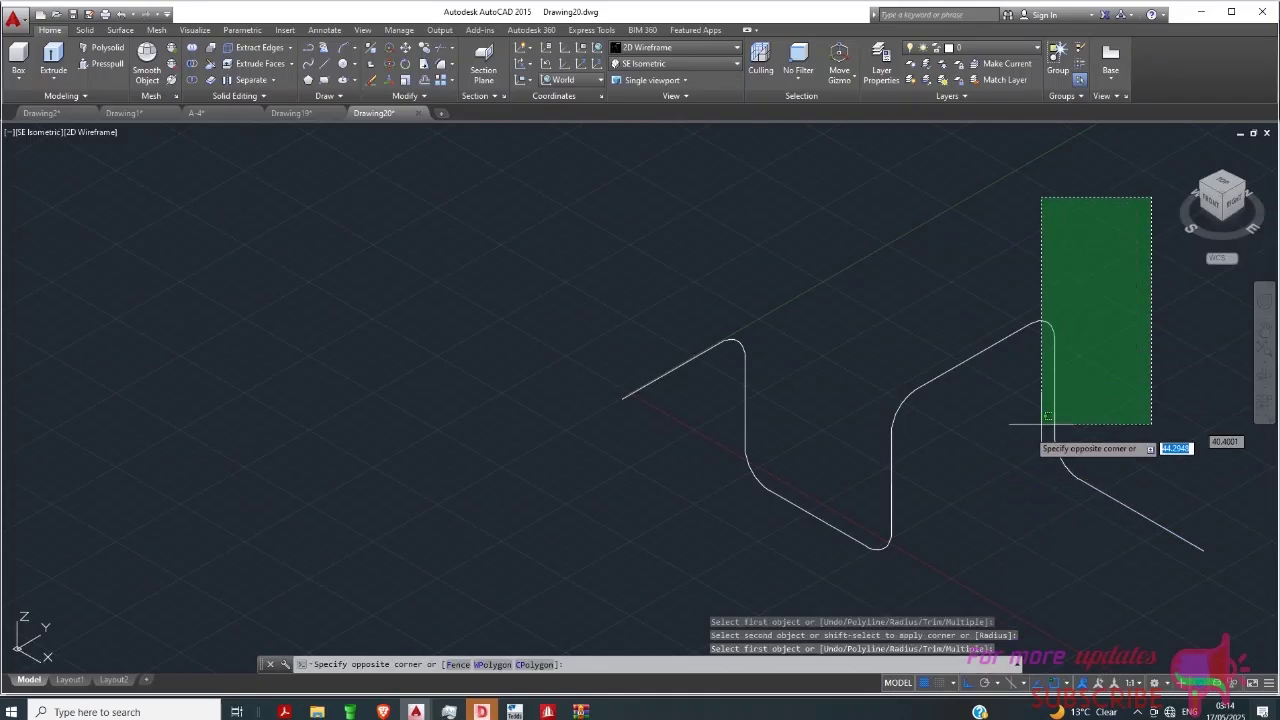
pyautogui.click(493, 599)
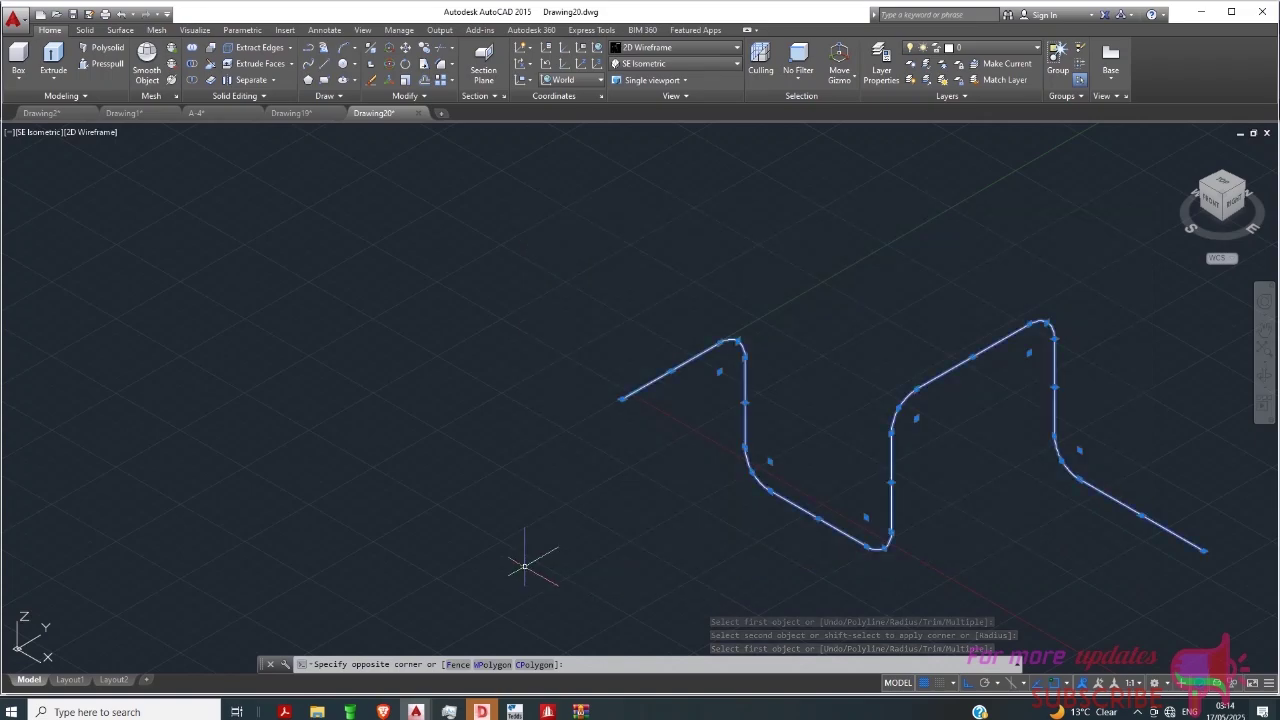
pyautogui.write('j')
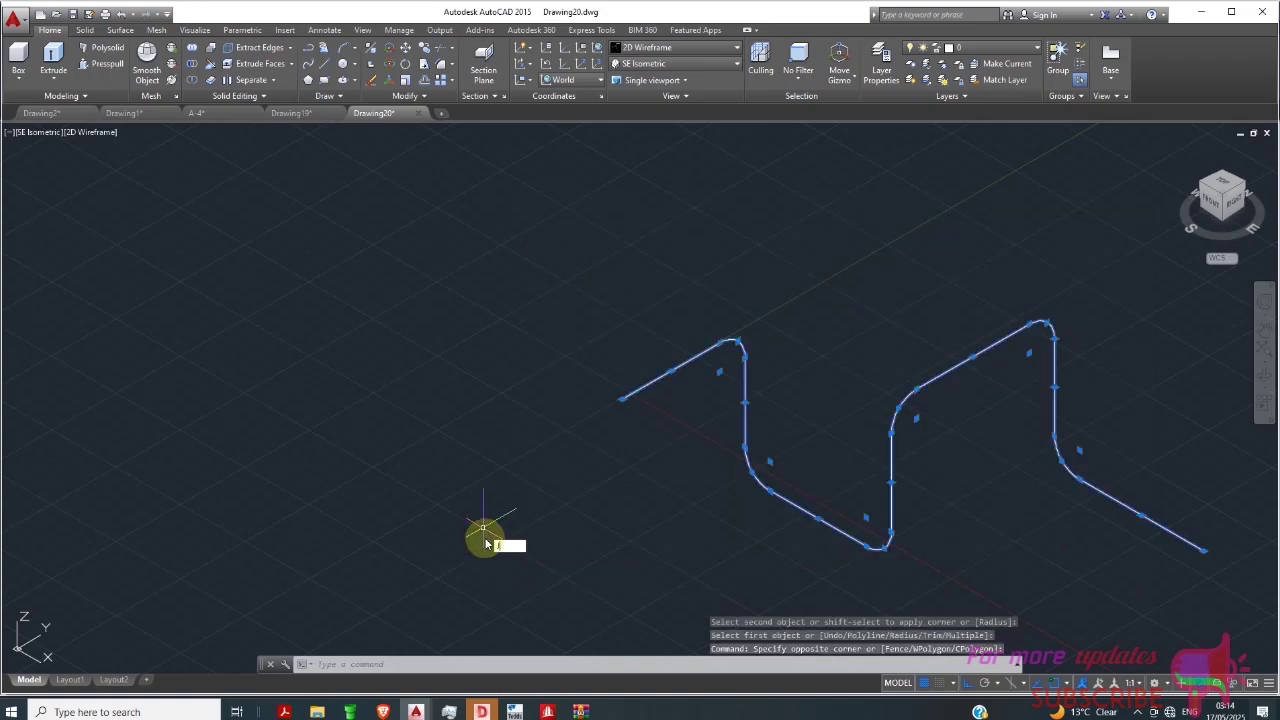
pyautogui.click(522, 559)
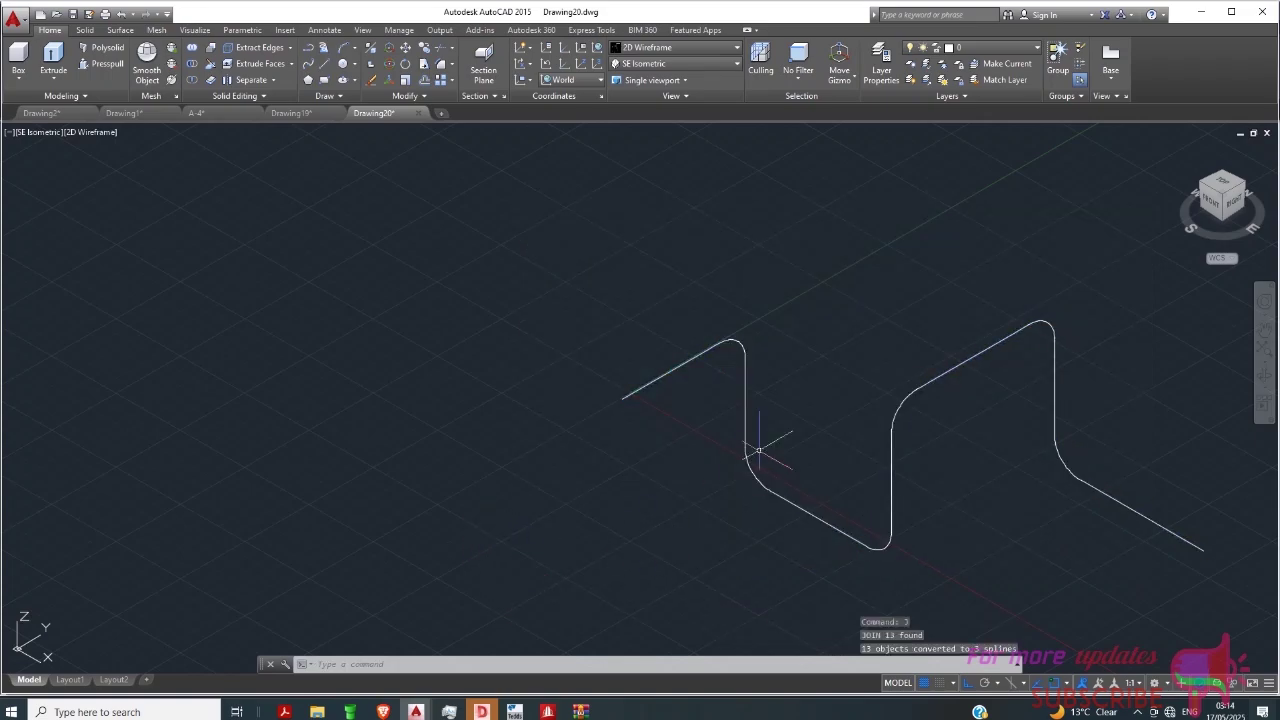
# Step: Join the three resulting splines of the pipe path into a single spline
pyautogui.click(745, 372)
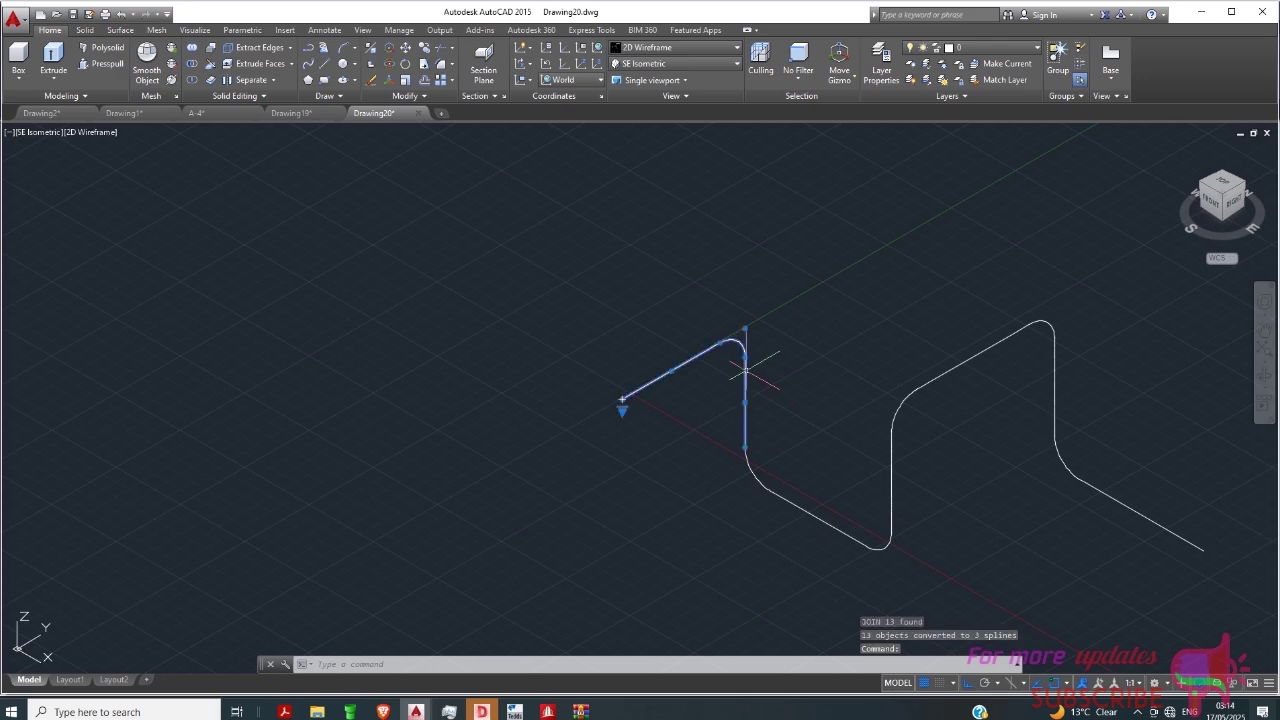
pyautogui.click(755, 477)
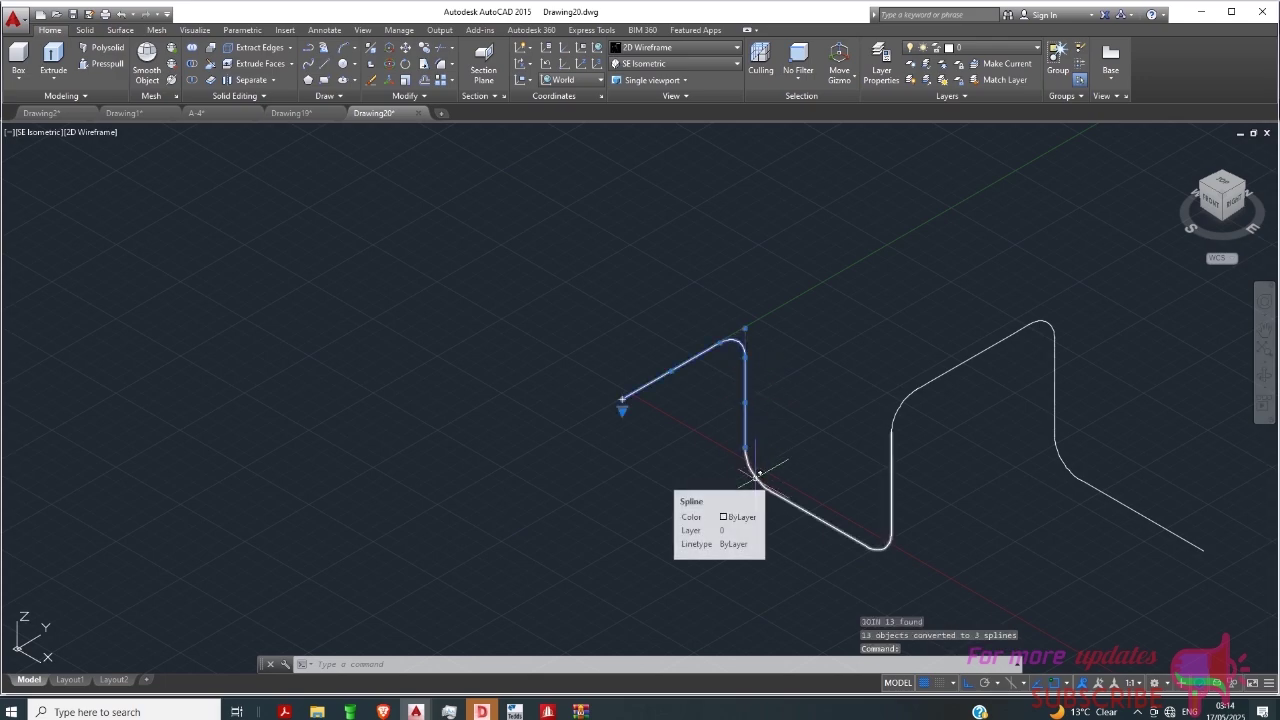
pyautogui.click(757, 488)
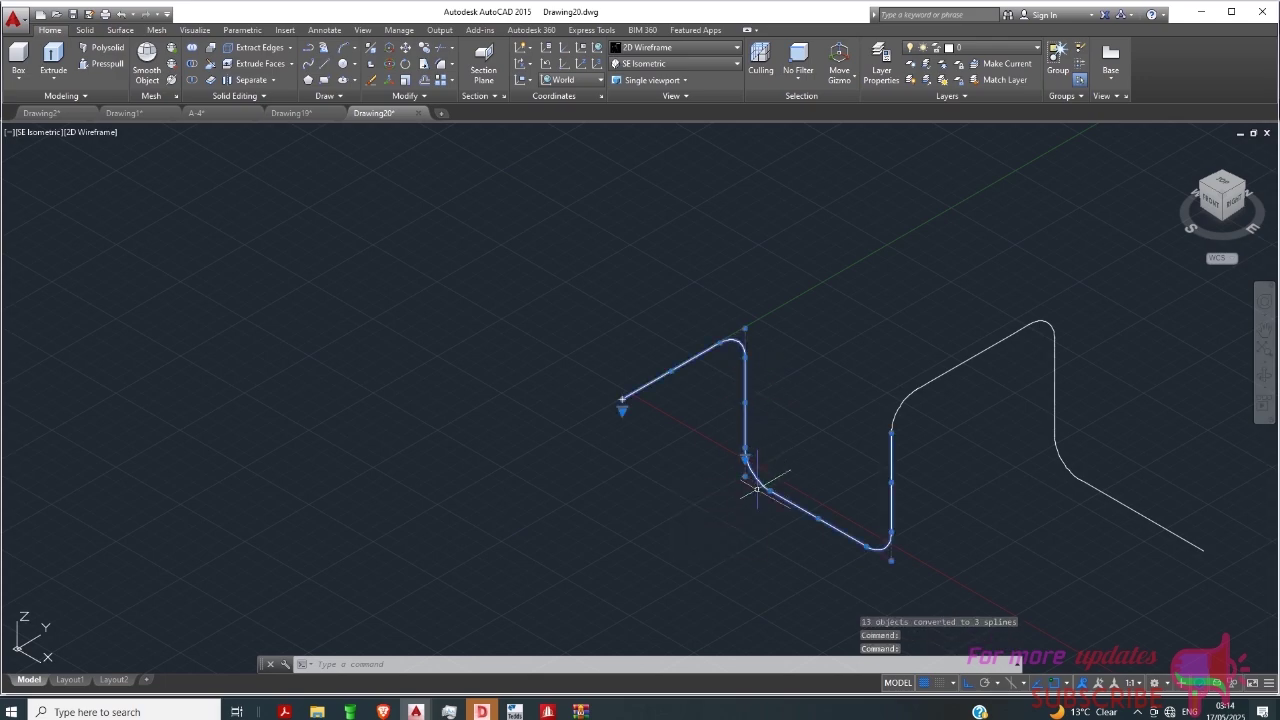
pyautogui.click(909, 404)
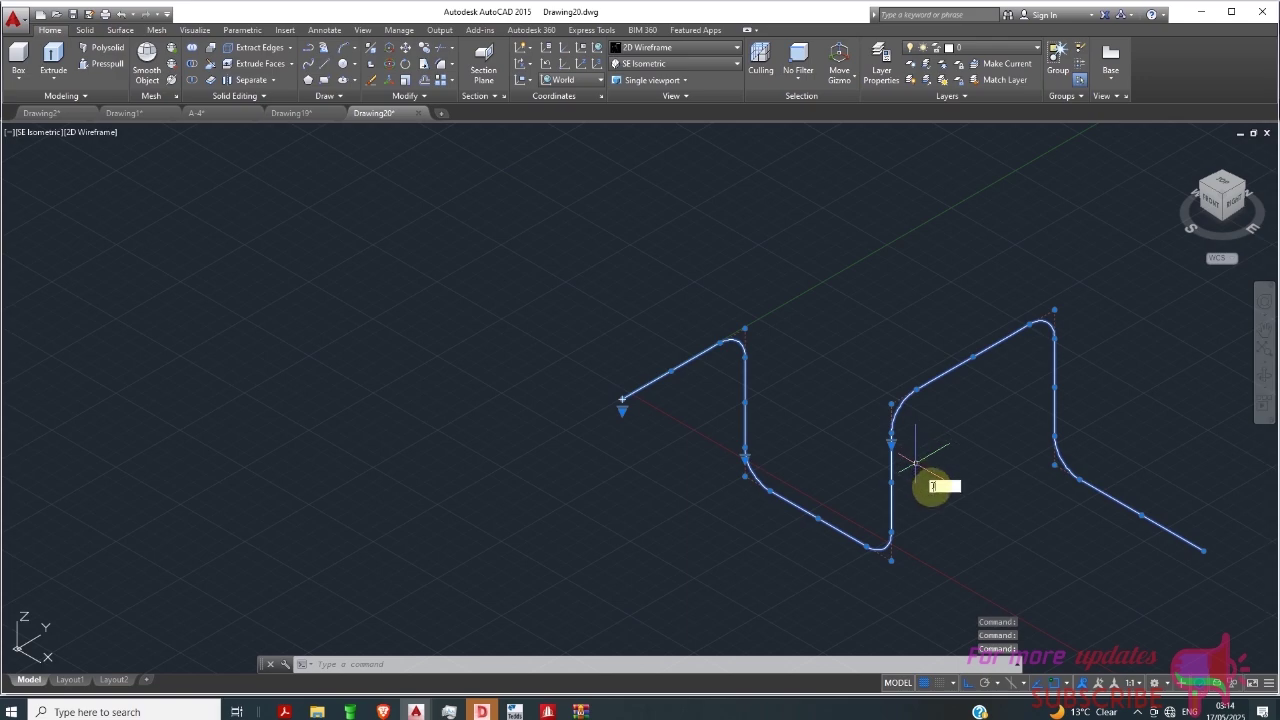
pyautogui.press('Return')
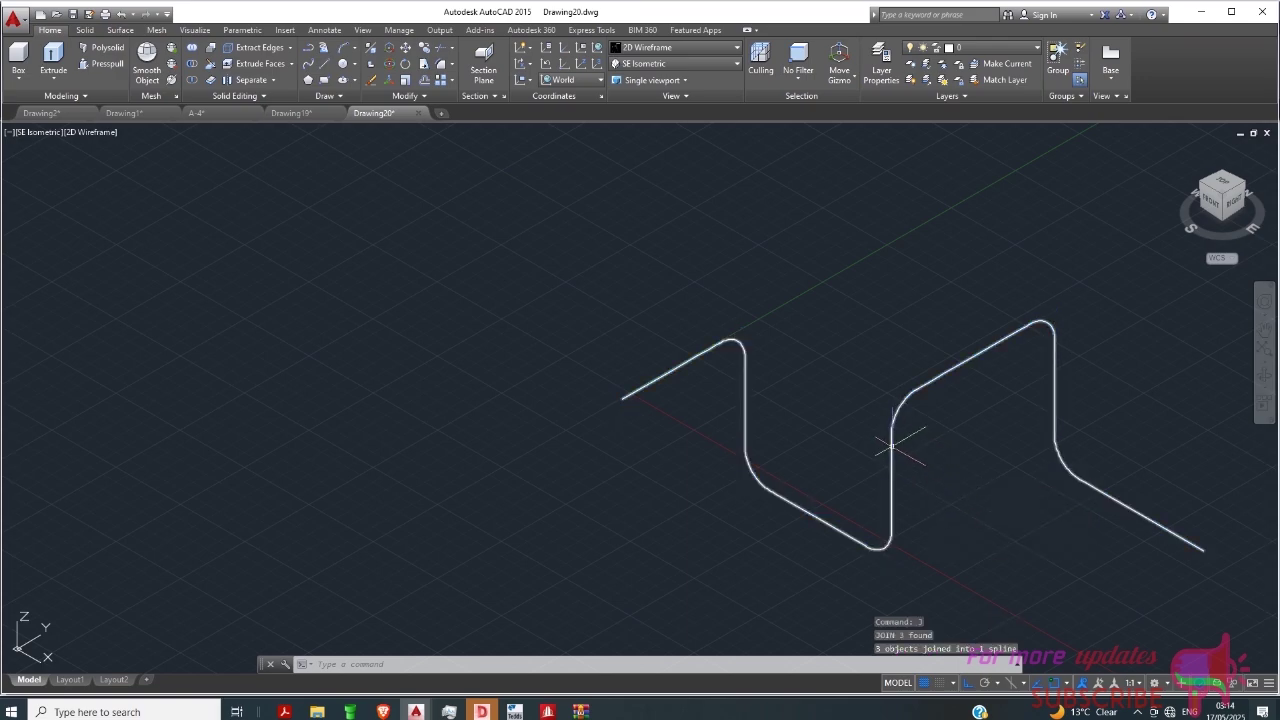
pyautogui.scroll(-2, 583, 383)
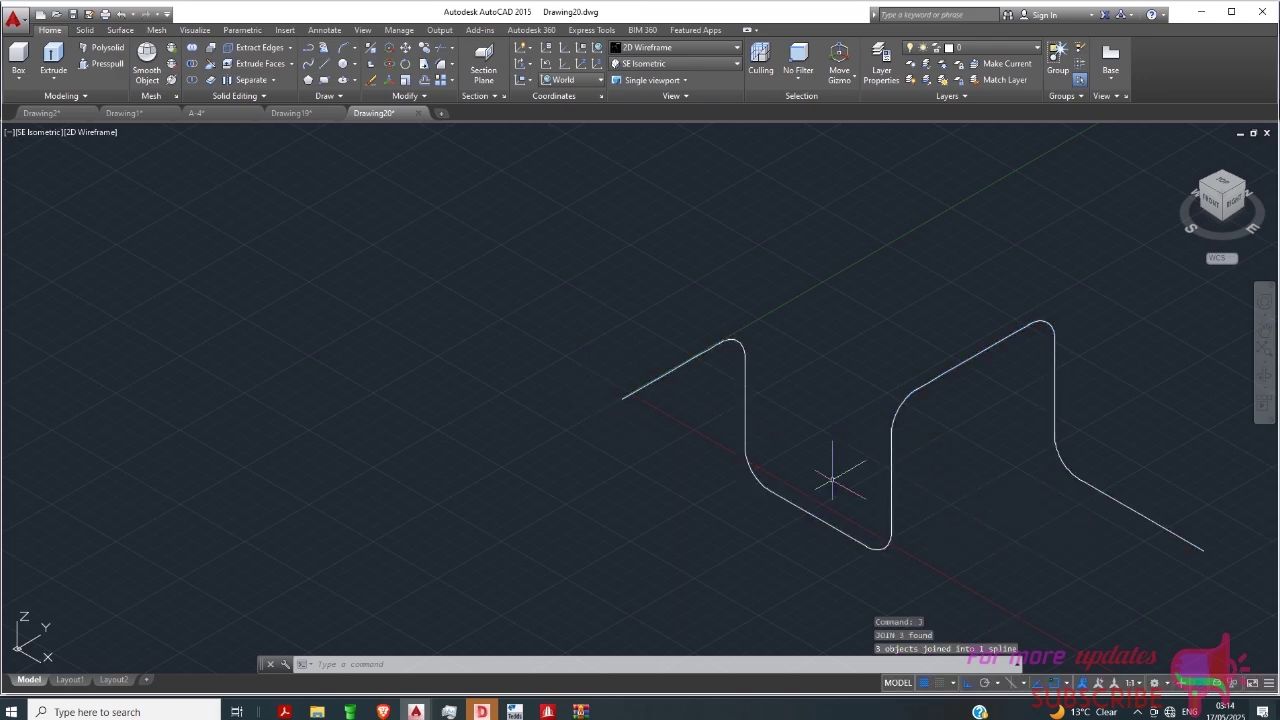
# Step: Draw a small circle in empty space beyond the open start of the path as the pipe's outer profile
pyautogui.click(346, 65)
pyautogui.click(348, 318)
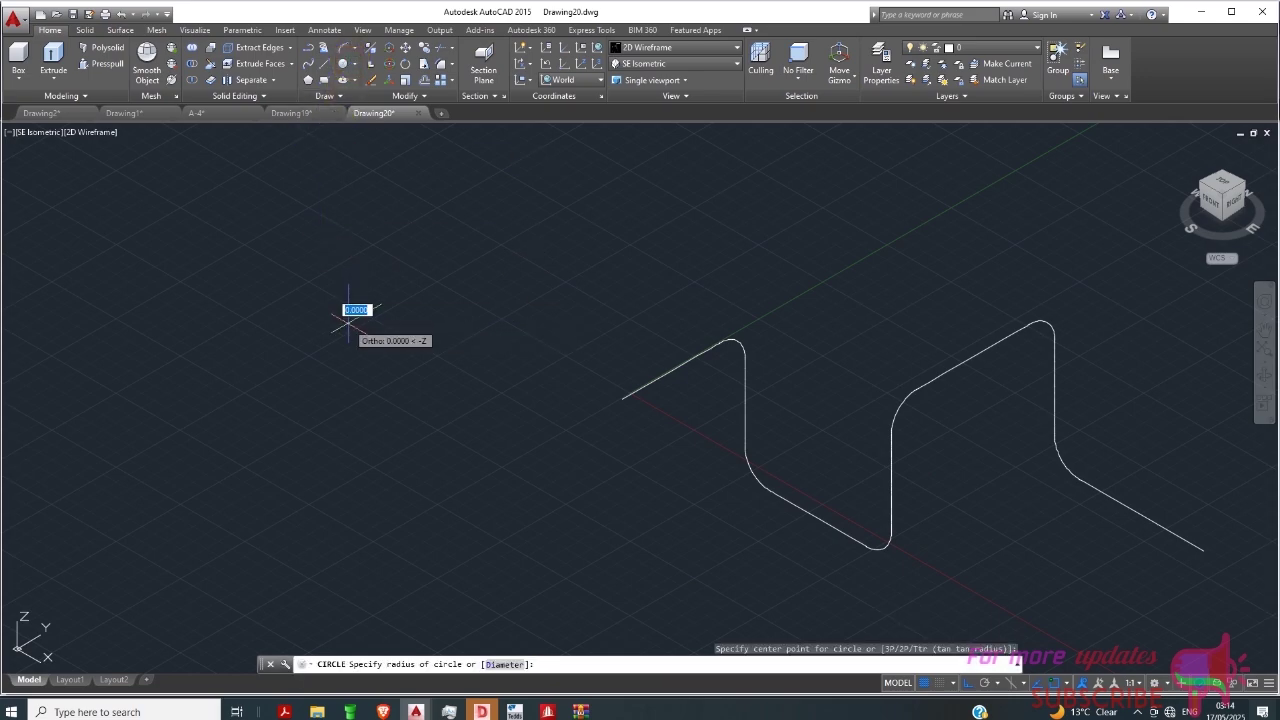
pyautogui.scroll(2, 358, 348)
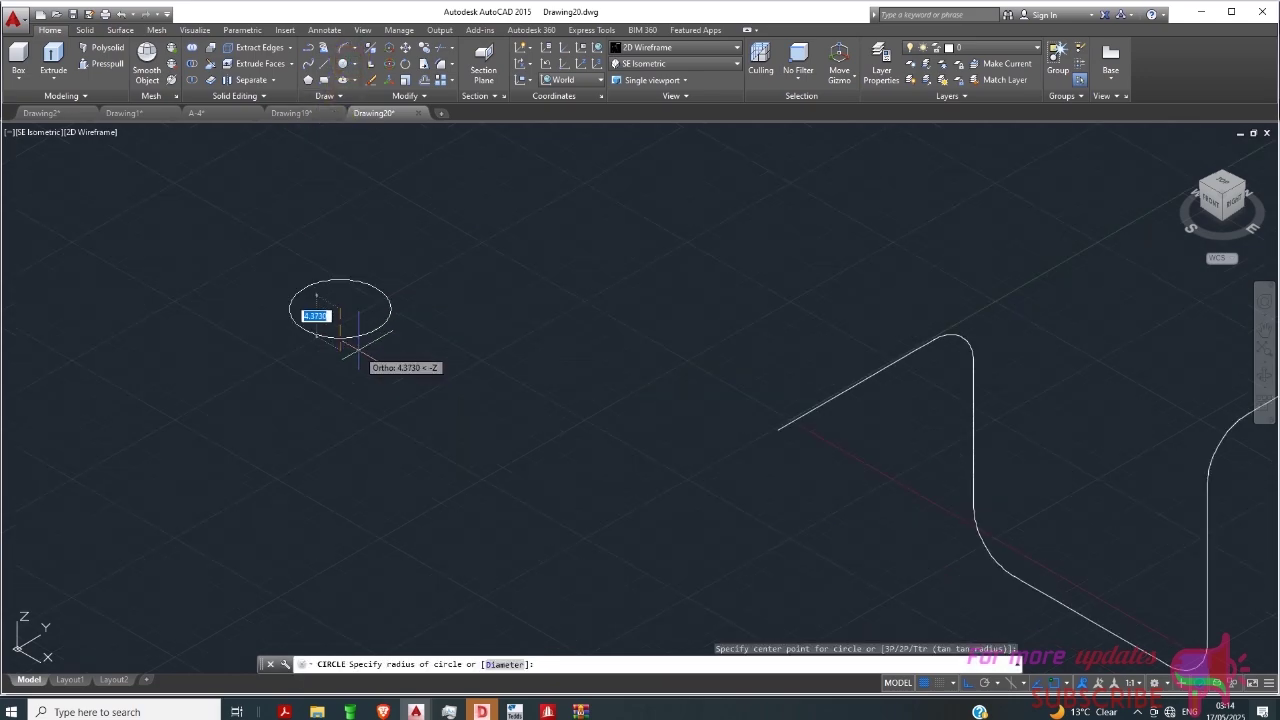
pyautogui.click(358, 342)
pyautogui.scroll(-1, 459, 360)
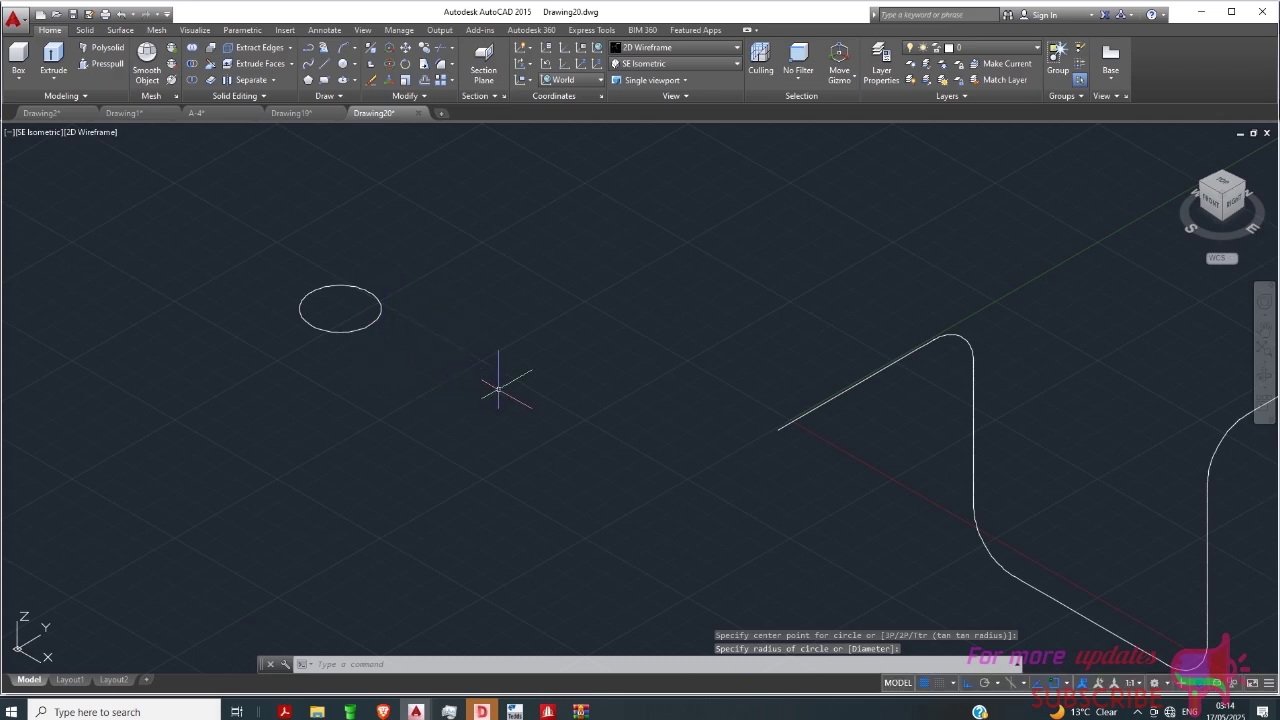
# Step: Move the circle with 3D Move to a spot just beside the start of the path
pyautogui.write('z')
pyautogui.press('Return')
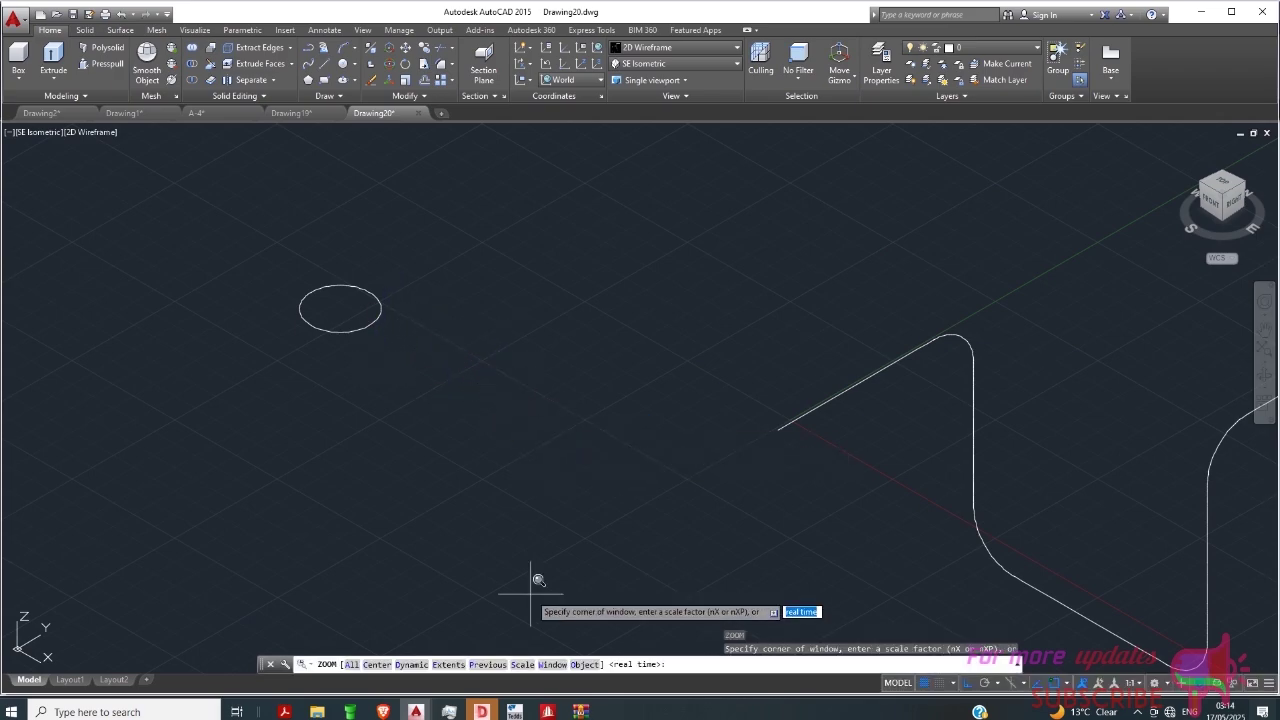
pyautogui.click(450, 665)
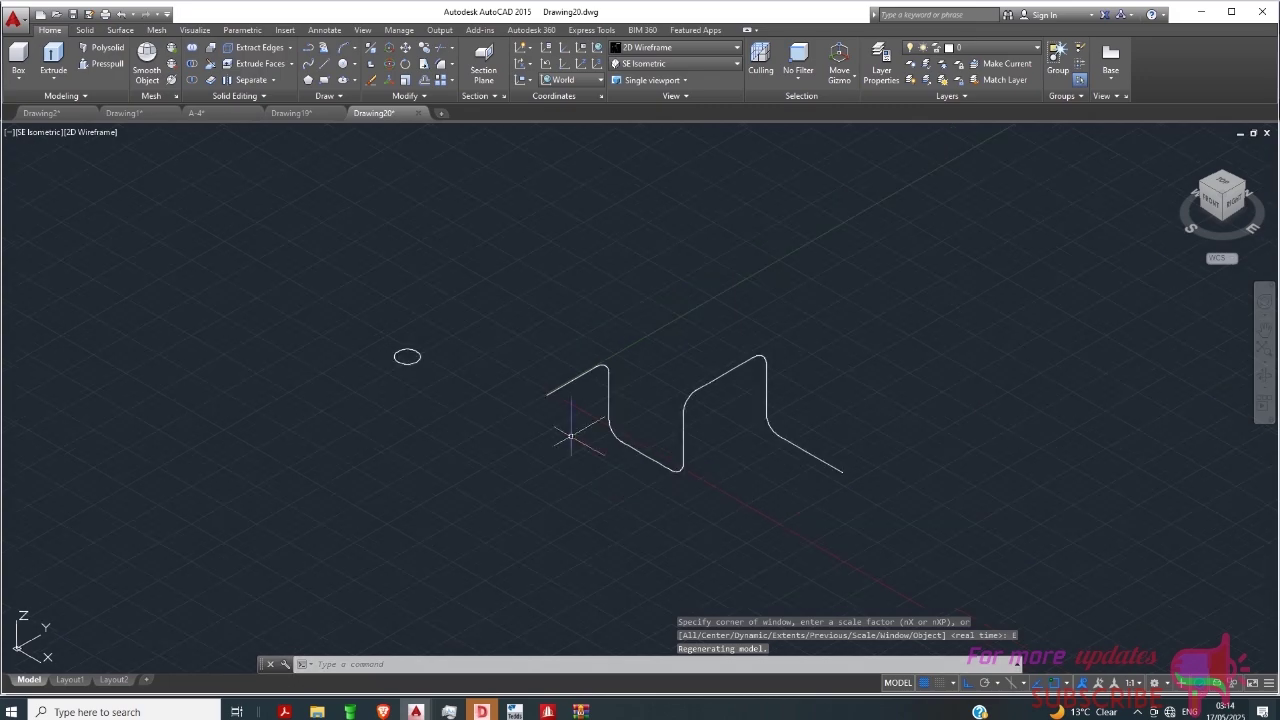
pyautogui.scroll(5, 463, 380)
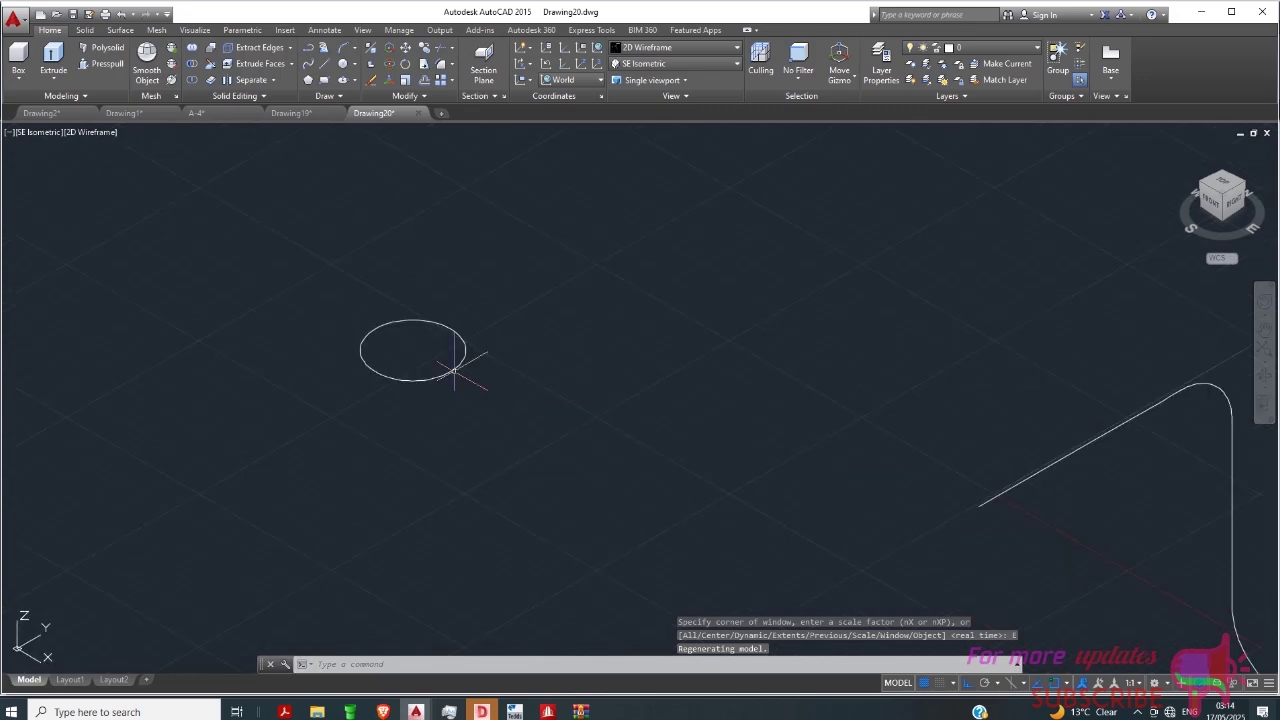
pyautogui.scroll(-1, 463, 385)
pyautogui.click(456, 381)
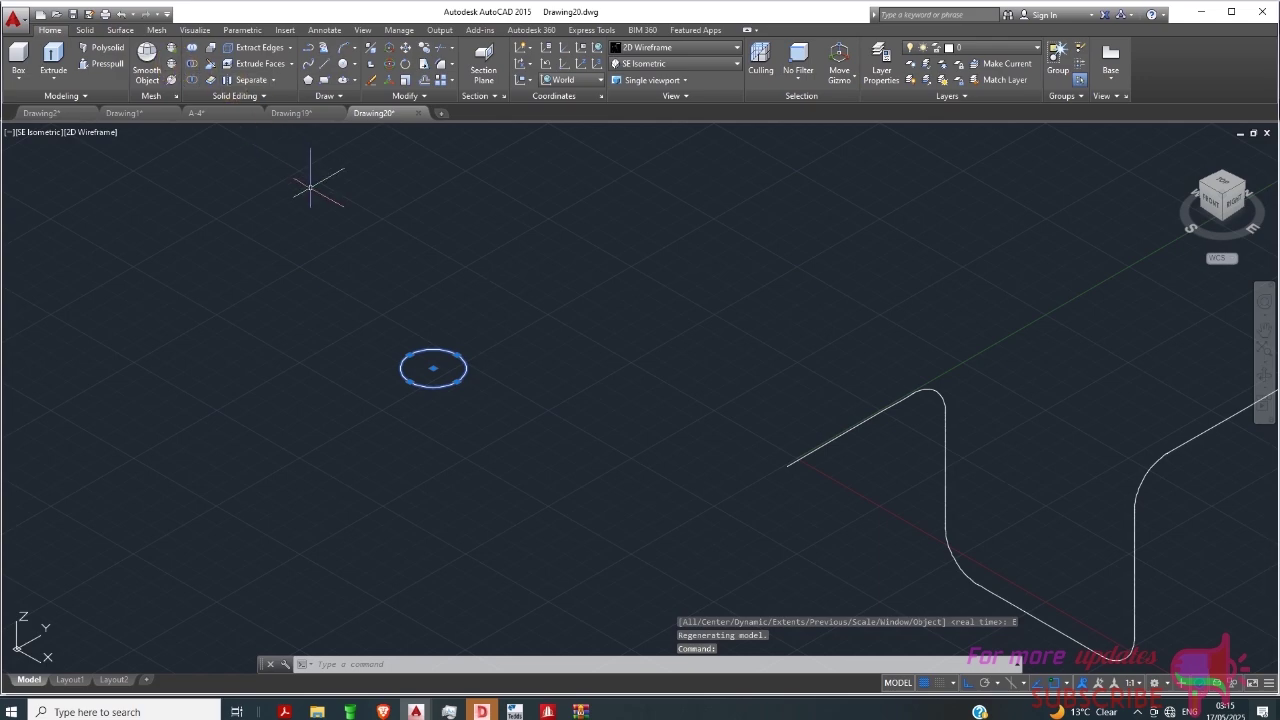
pyautogui.click(386, 52)
pyautogui.click(433, 385)
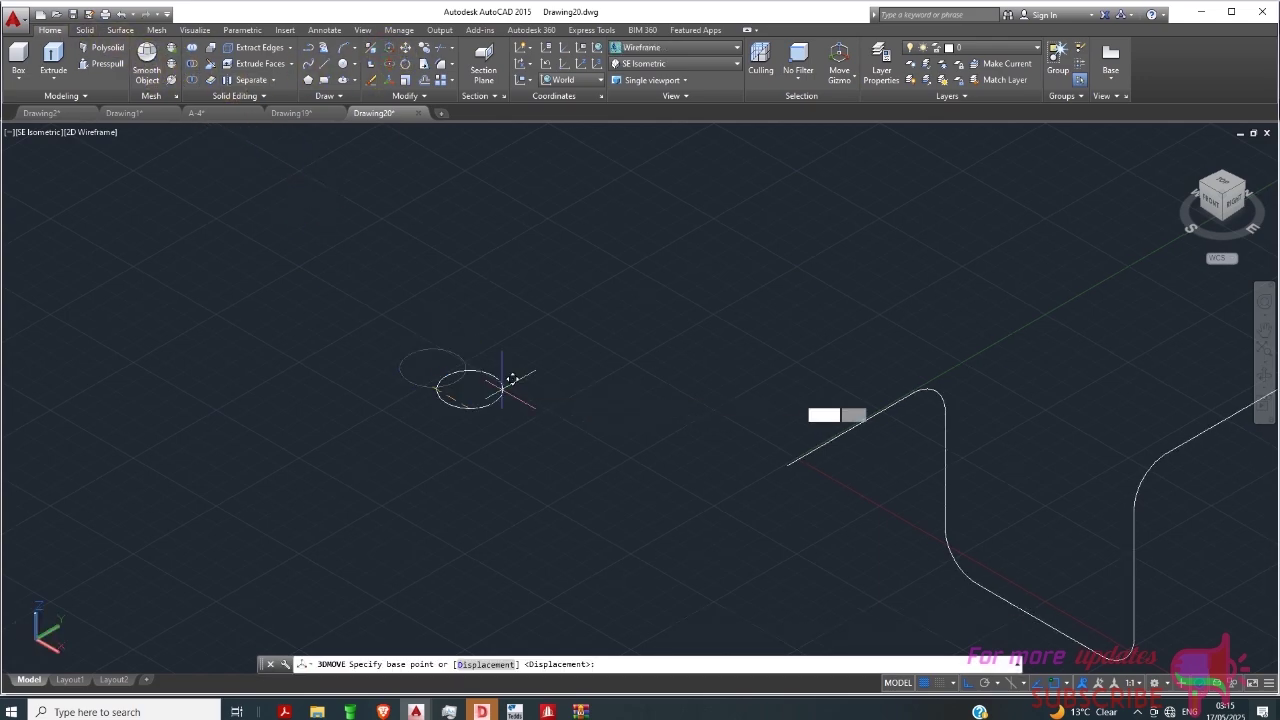
pyautogui.click(762, 446)
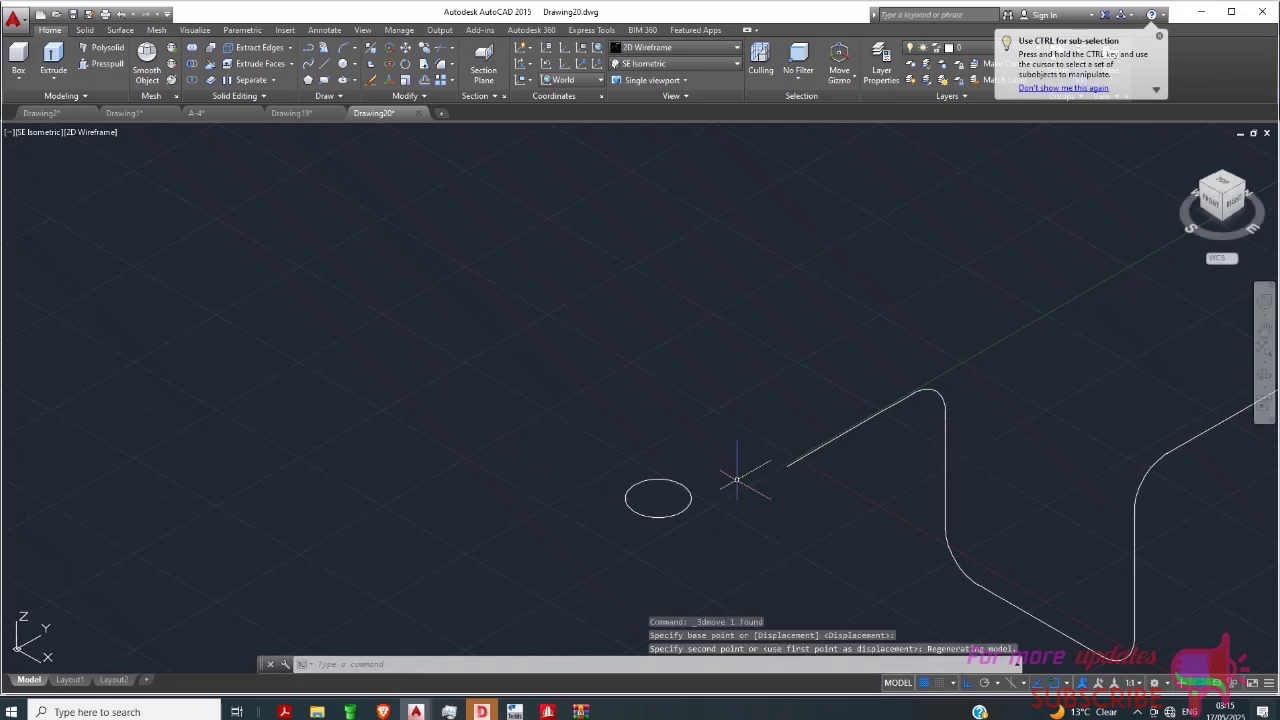
pyautogui.scroll(-2, 393, 320)
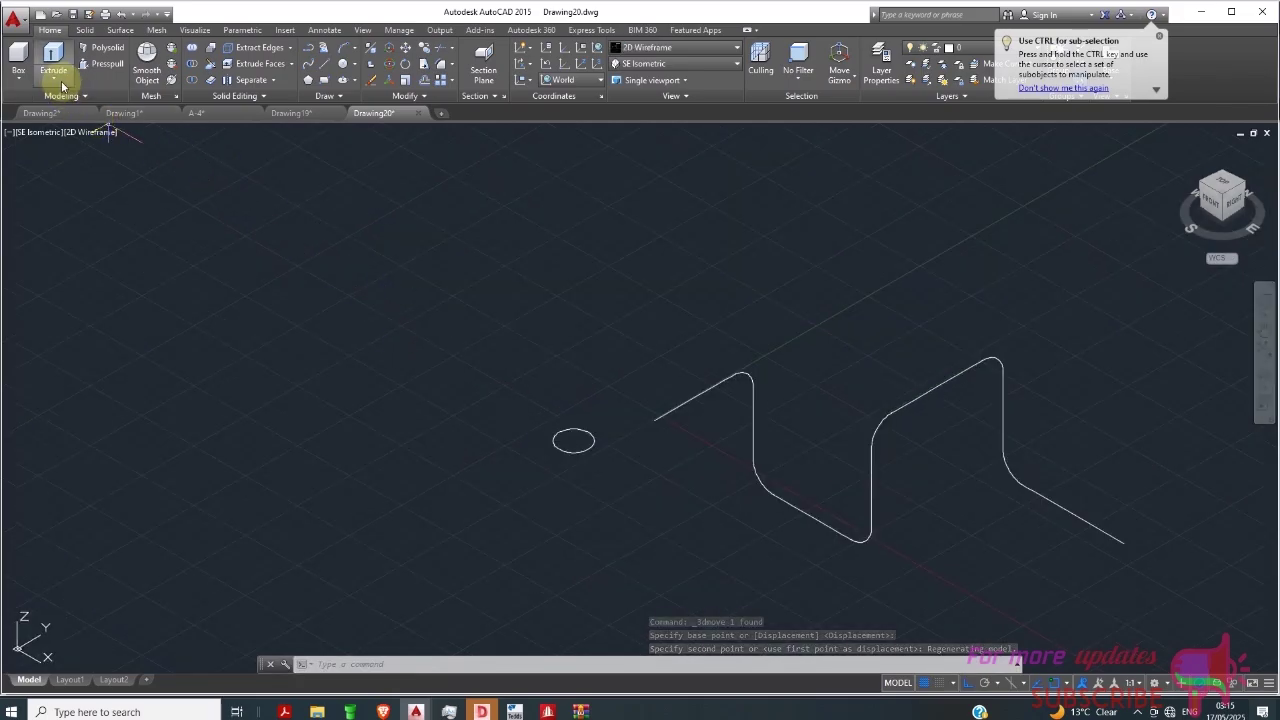
# Step: Sweep the circle along the joined spline path to create a solid pipe
pyautogui.click(85, 30)
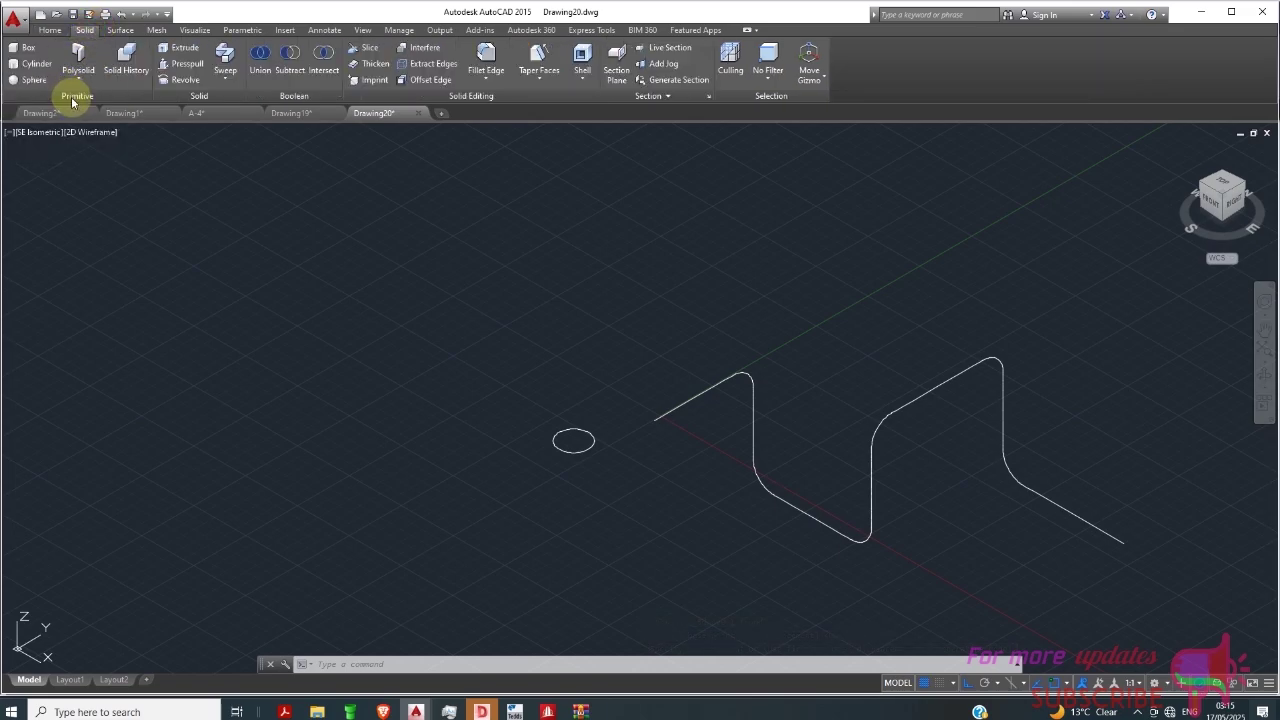
pyautogui.click(61, 30)
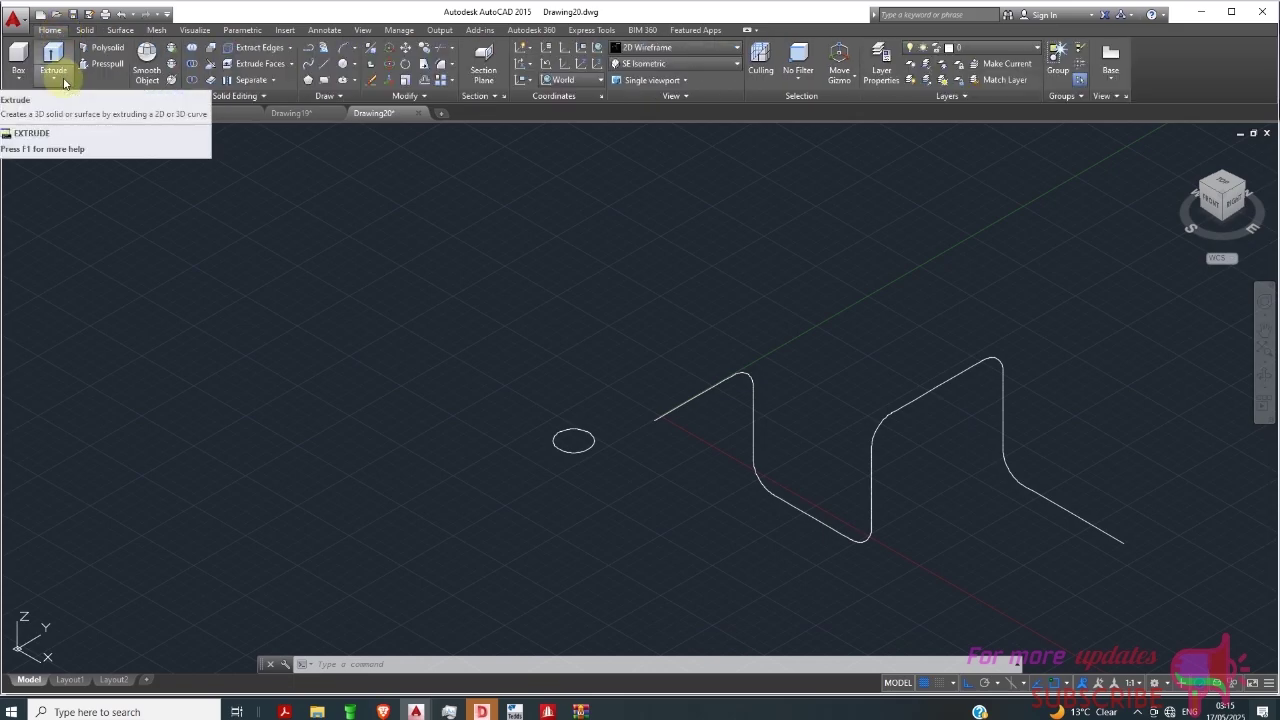
pyautogui.click(60, 80)
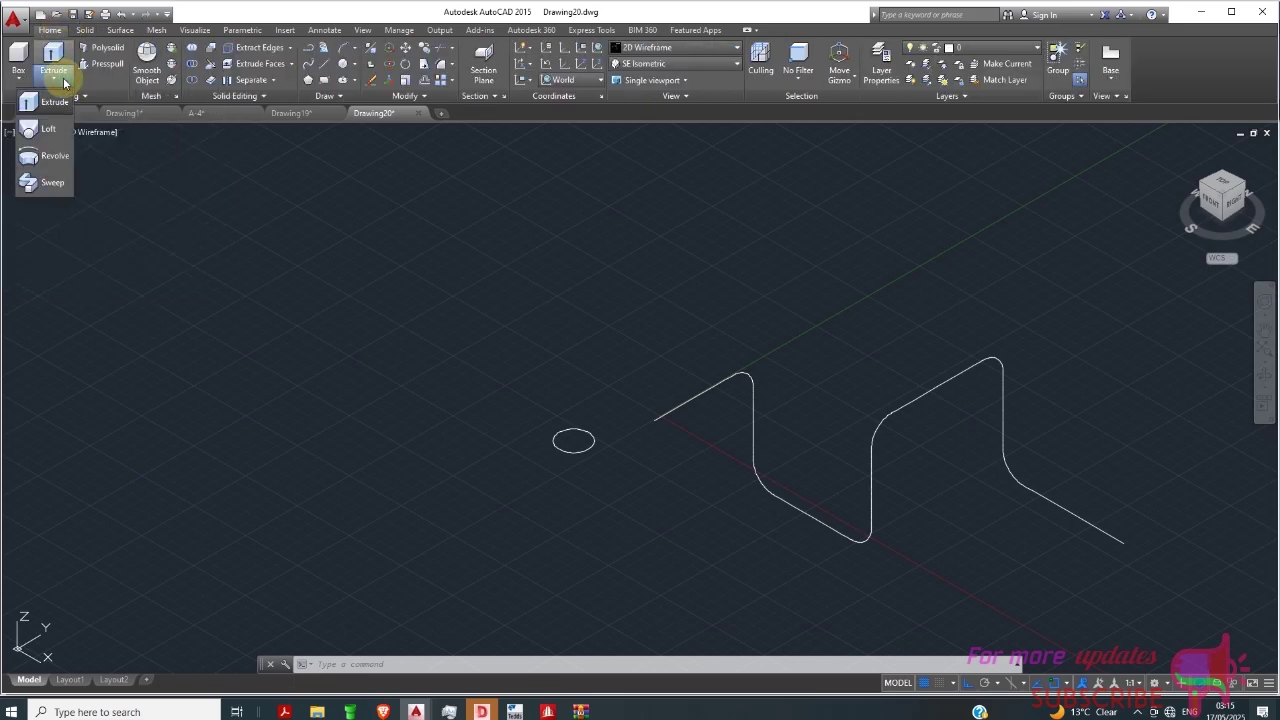
pyautogui.click(55, 183)
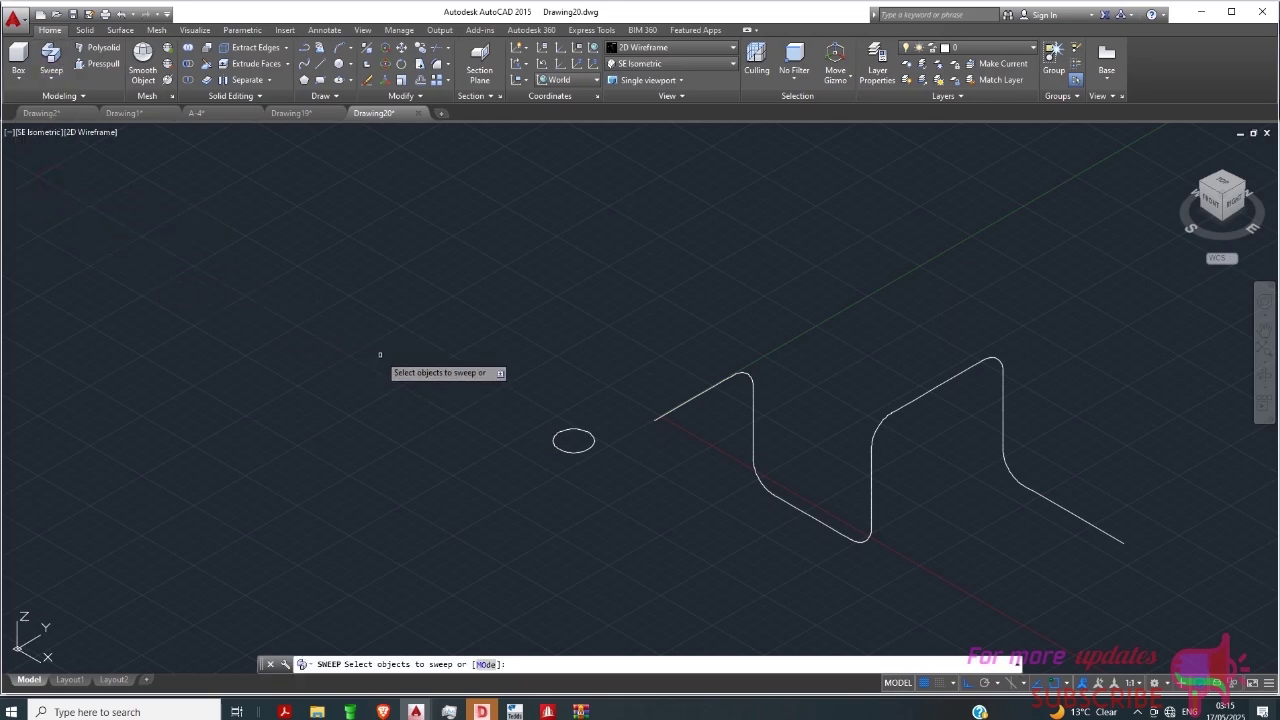
pyautogui.scroll(2, 590, 462)
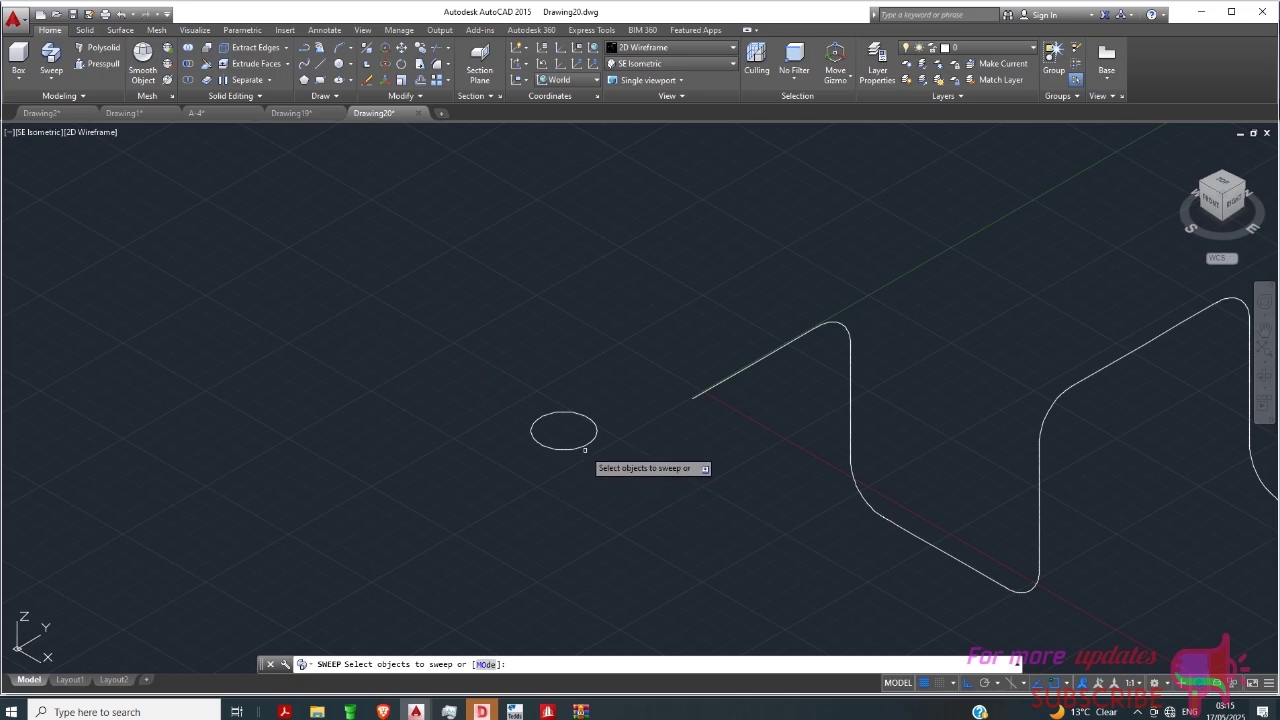
pyautogui.click(585, 446)
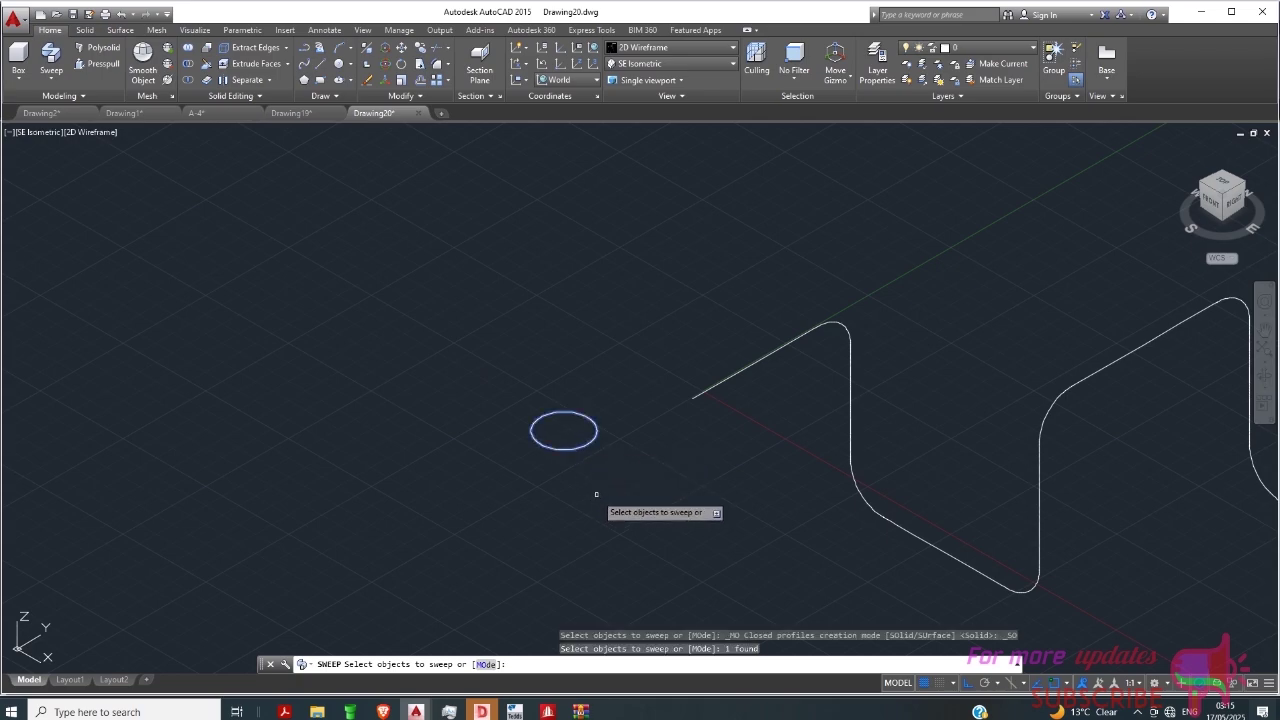
pyautogui.press('Return')
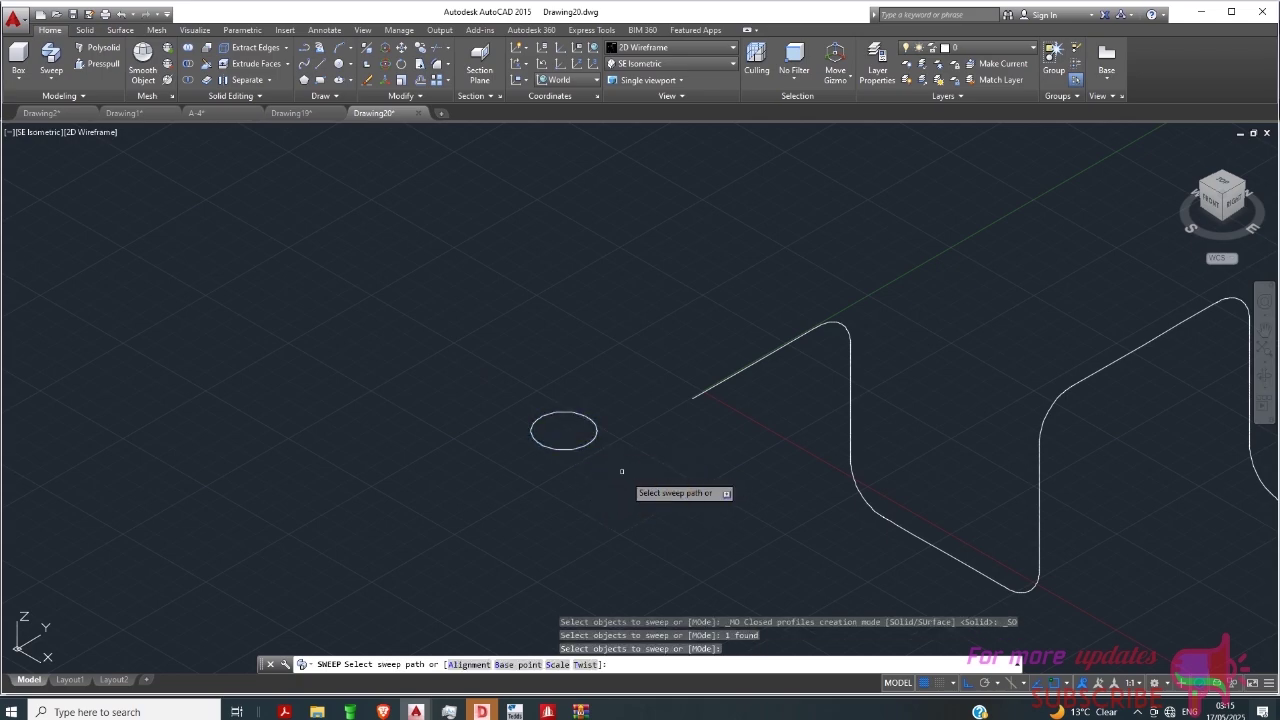
pyautogui.click(751, 365)
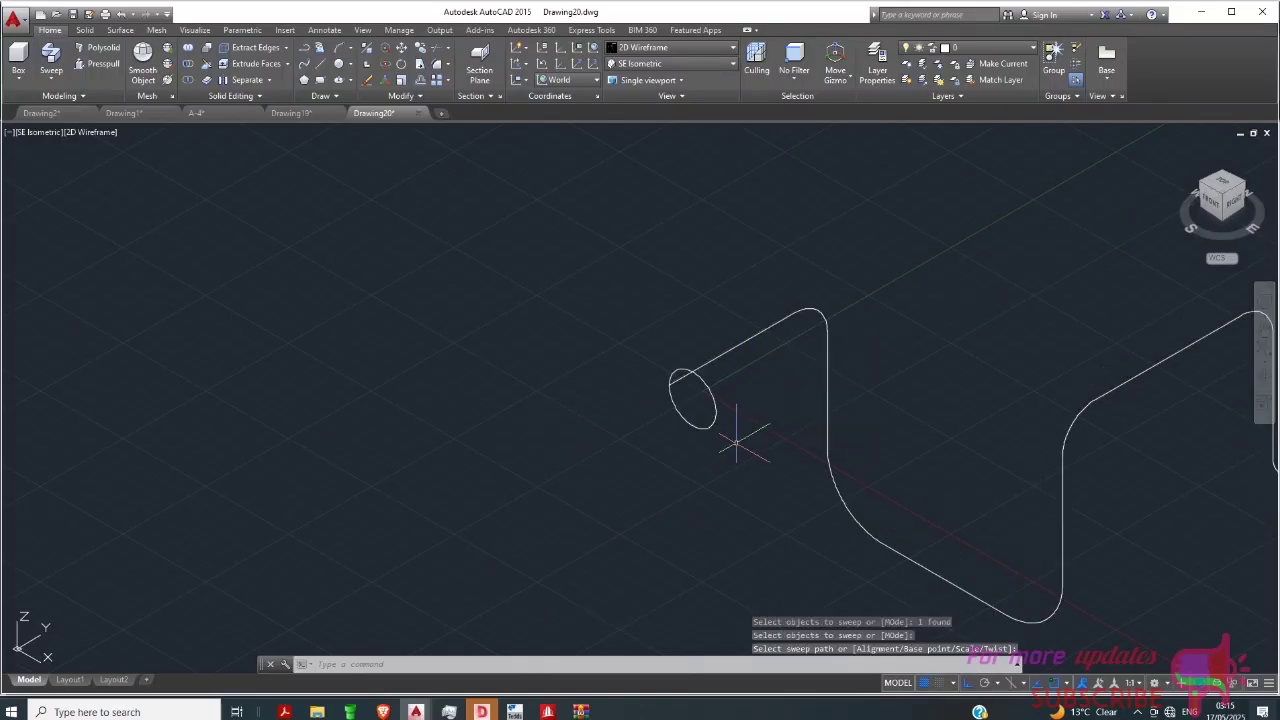
# Step: Switch the visual style to Shaded and view the swept pipe as a whole
pyautogui.scroll(-2, 595, 378)
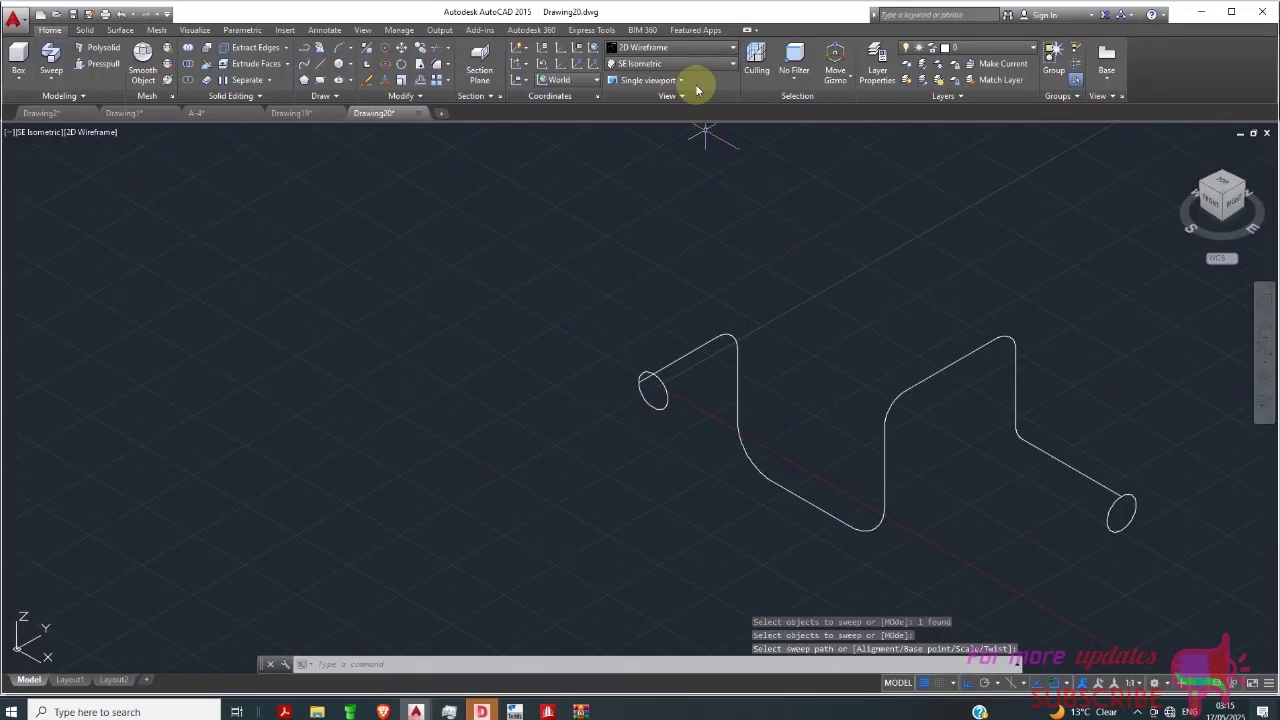
pyautogui.click(686, 50)
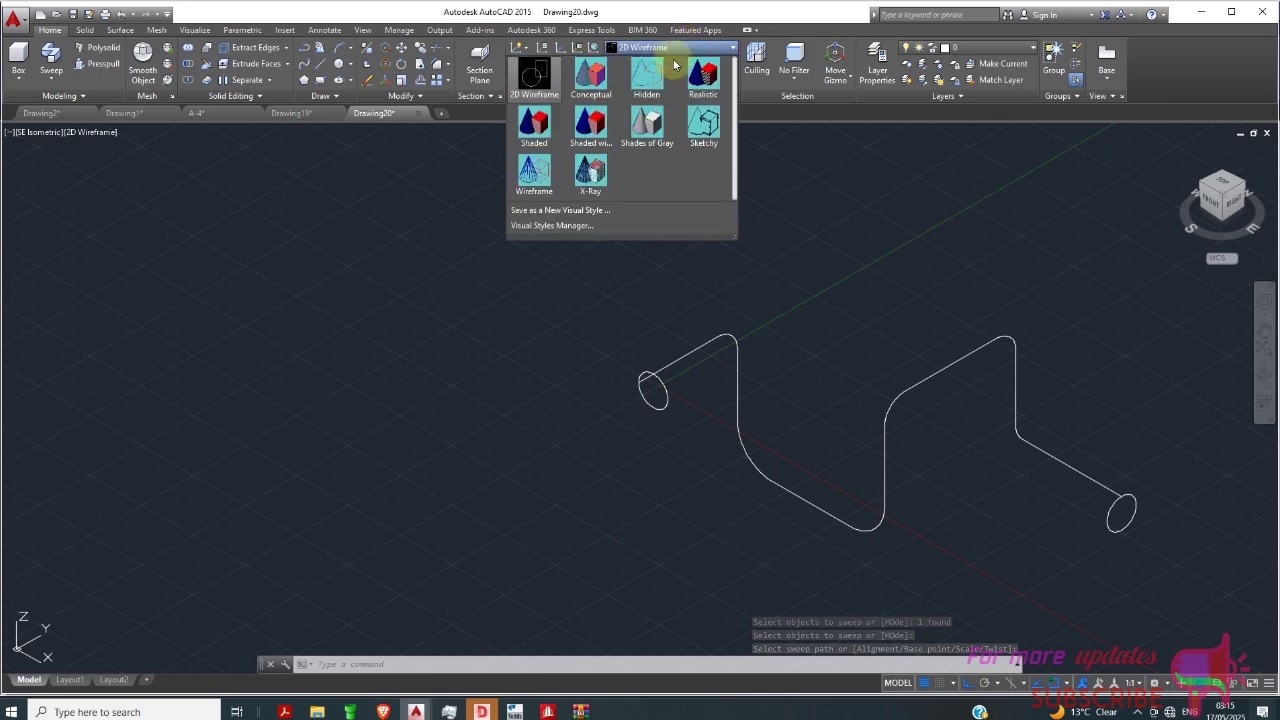
pyautogui.click(537, 128)
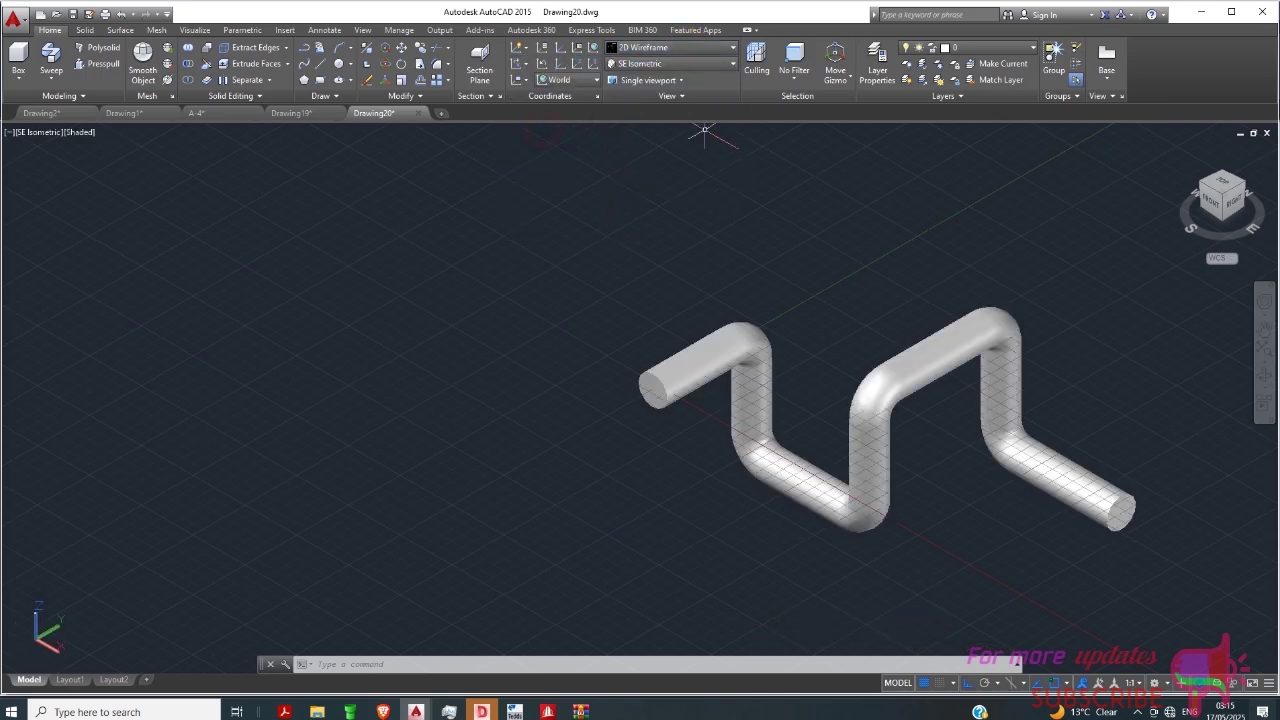
pyautogui.scroll(-2, 807, 410)
pyautogui.scroll(6, 790, 420)
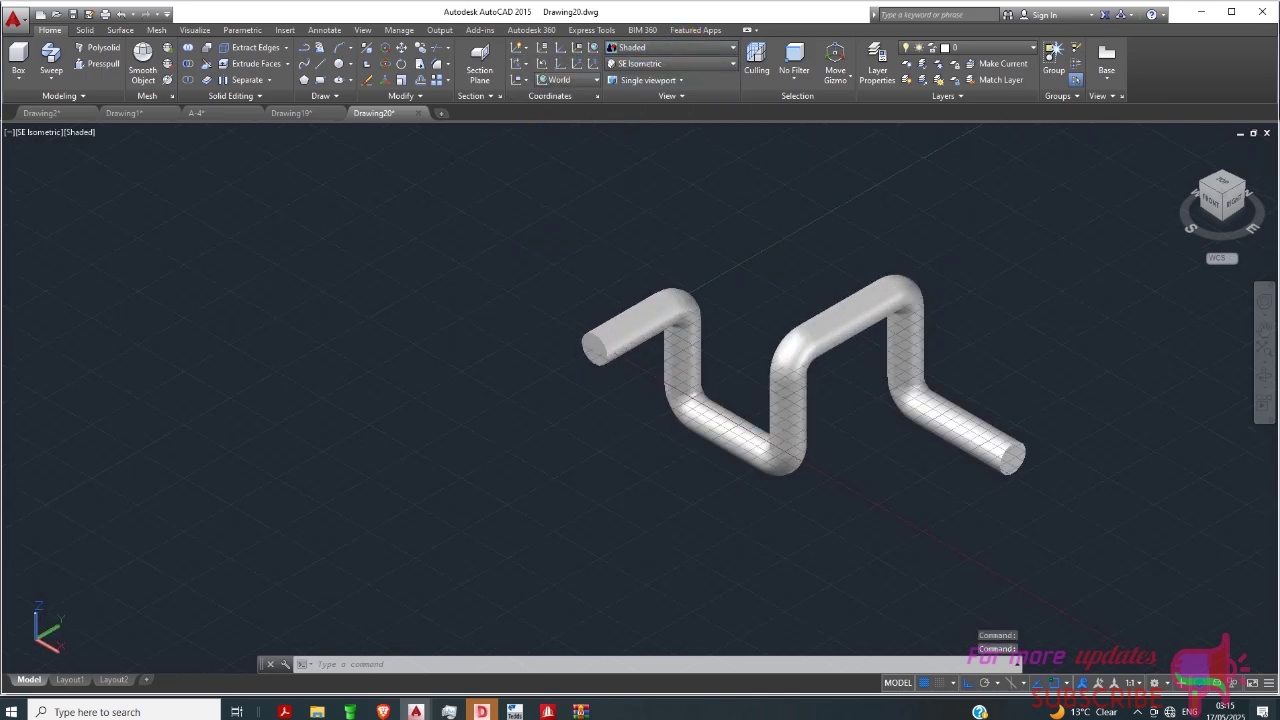
pyautogui.scroll(-5, 747, 383)
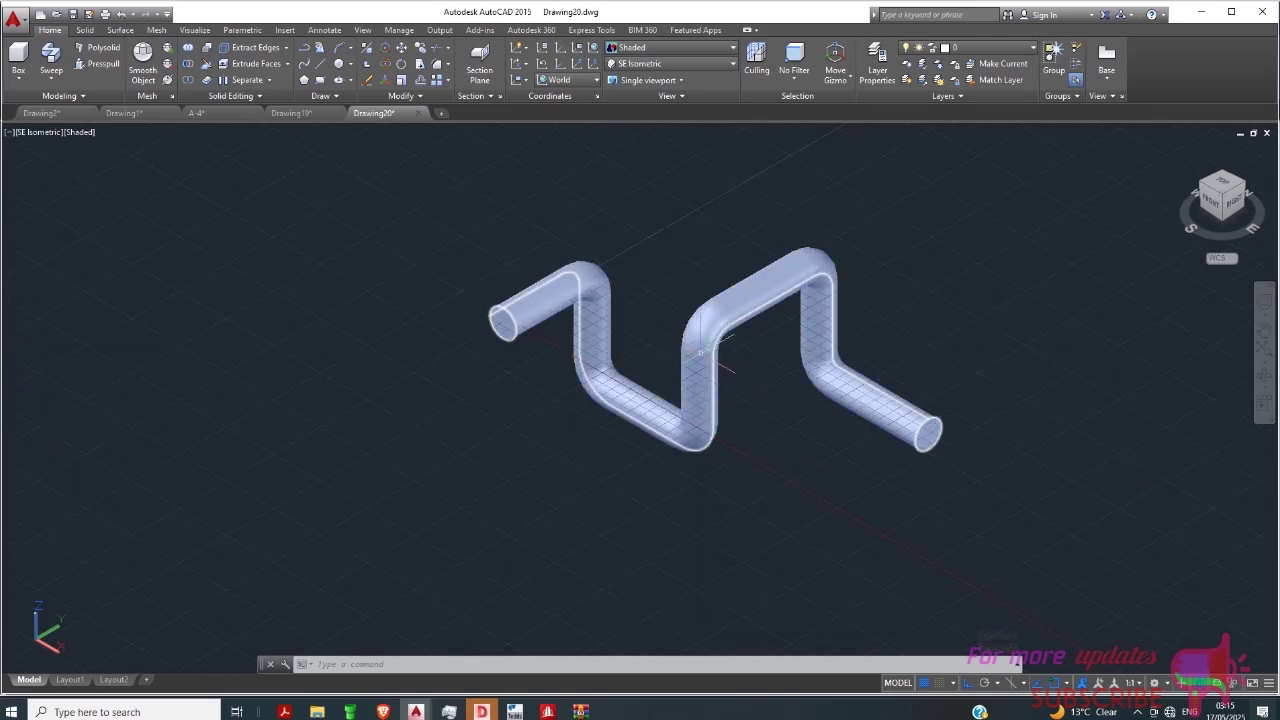
pyautogui.scroll(2, 689, 345)
pyautogui.scroll(-2, 703, 388)
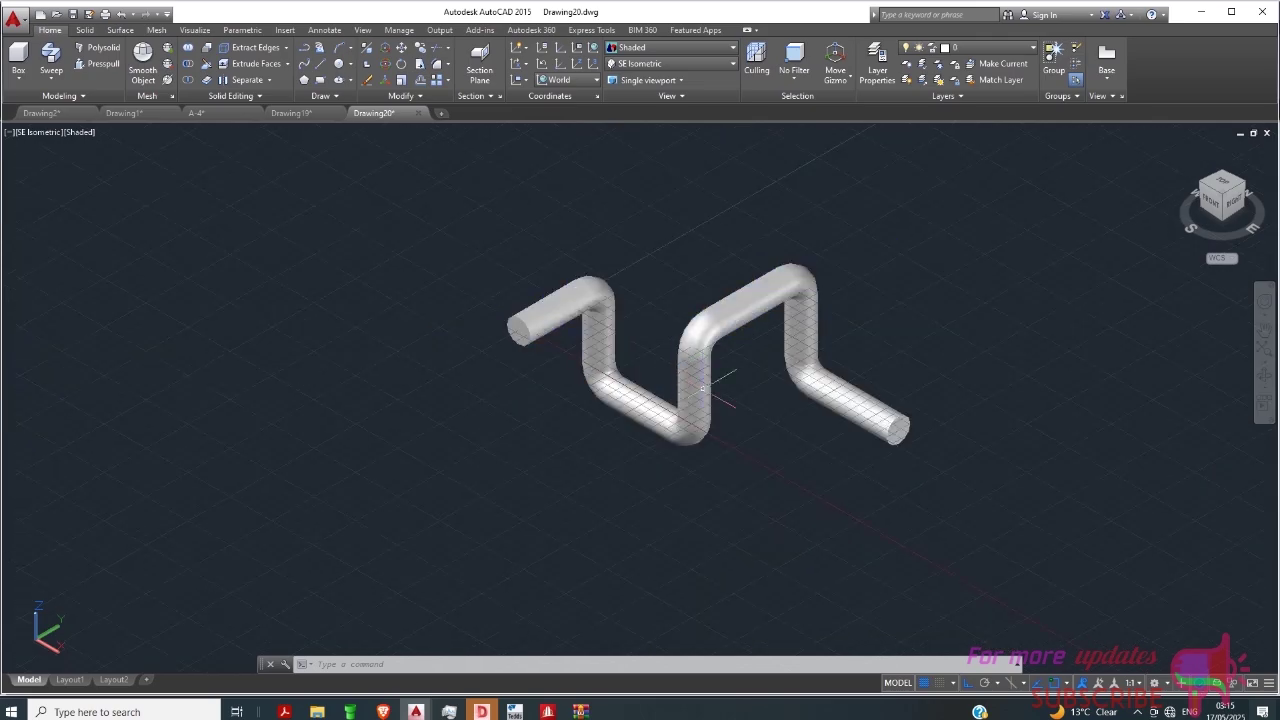
# Step: Hollow the swept pipe with Shell, removing the circular face at its start and picking the wall thickness from the face's centre partway toward its rim
pyautogui.scroll(4, 708, 377)
pyautogui.scroll(-6, 680, 375)
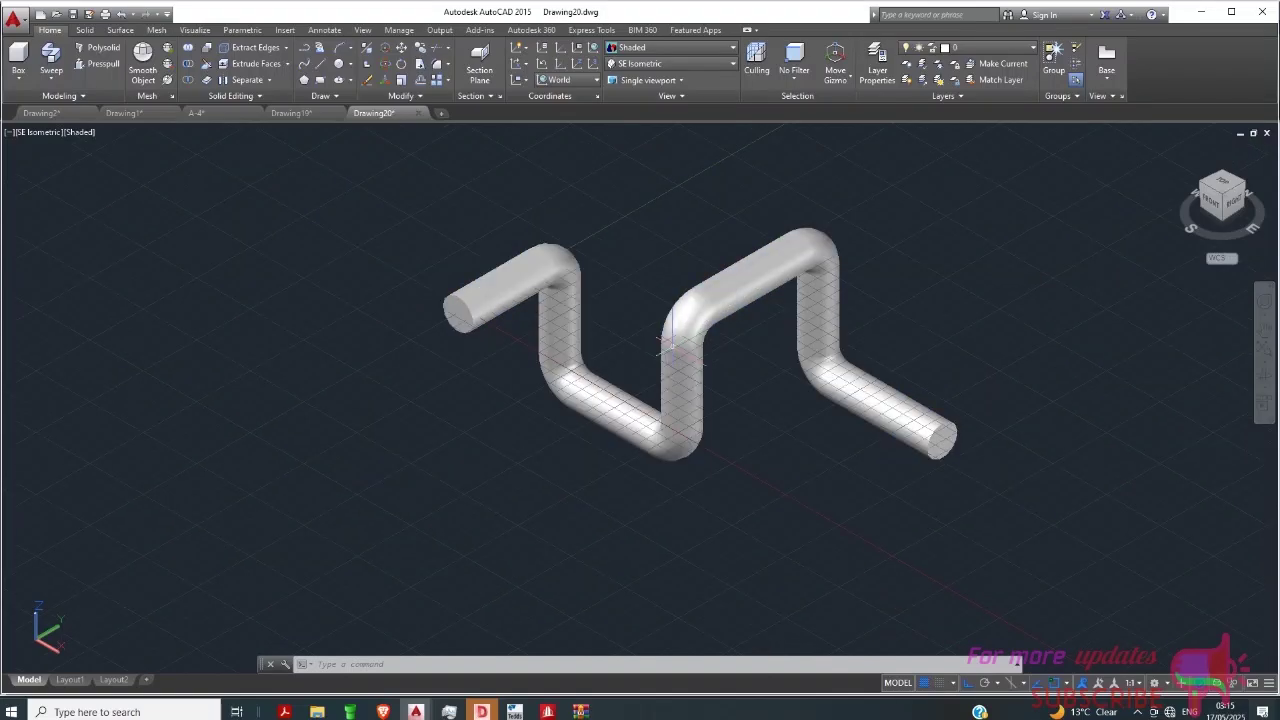
pyautogui.scroll(2, 632, 347)
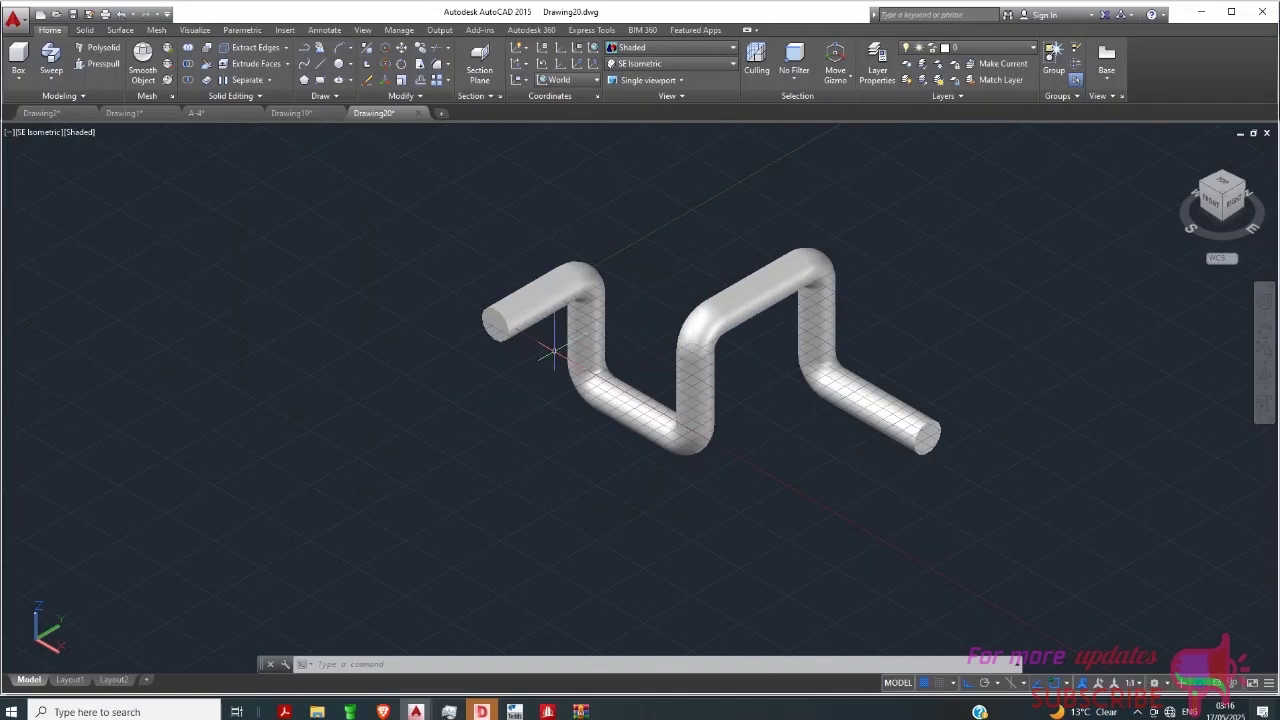
pyautogui.scroll(2, 452, 283)
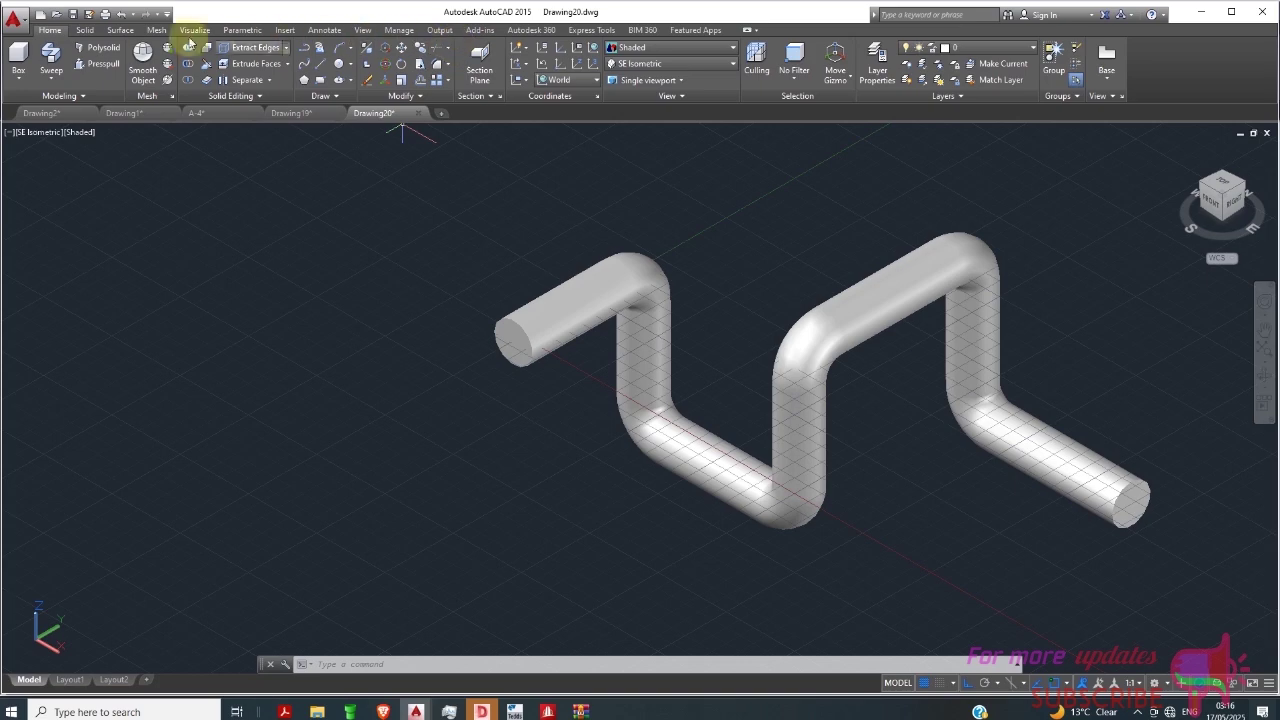
pyautogui.click(86, 30)
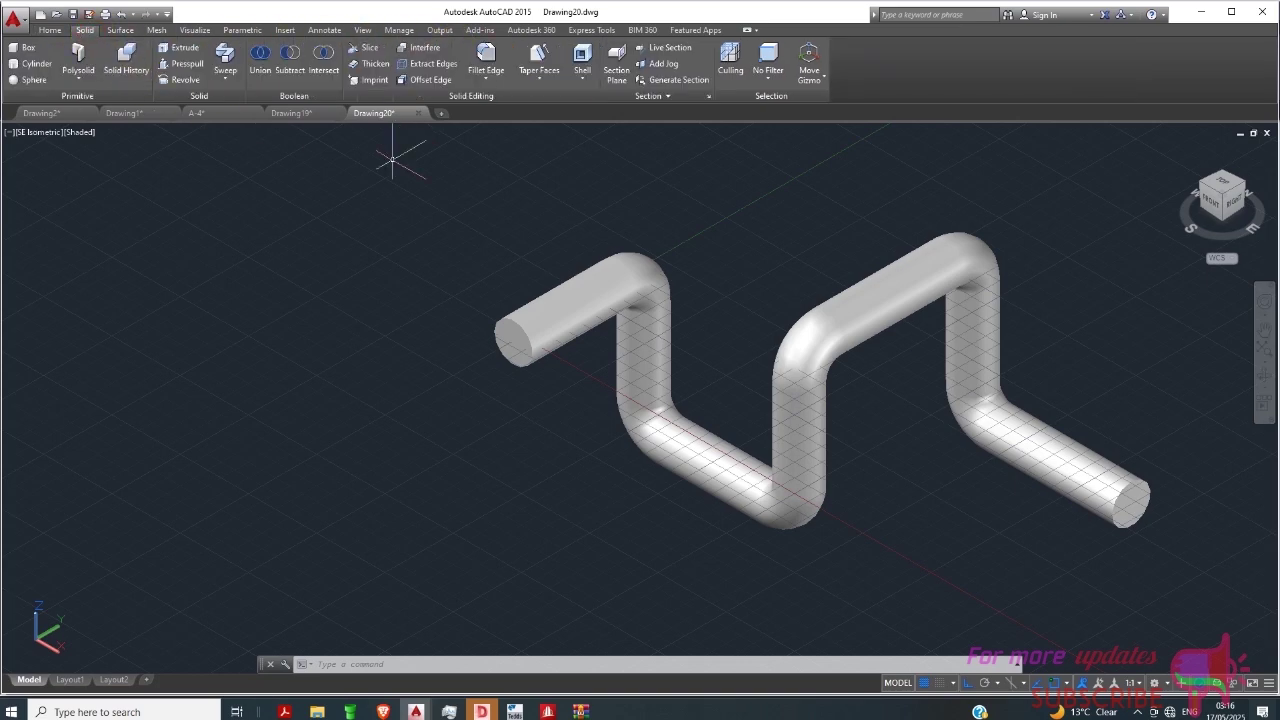
pyautogui.click(580, 57)
pyautogui.scroll(2, 530, 366)
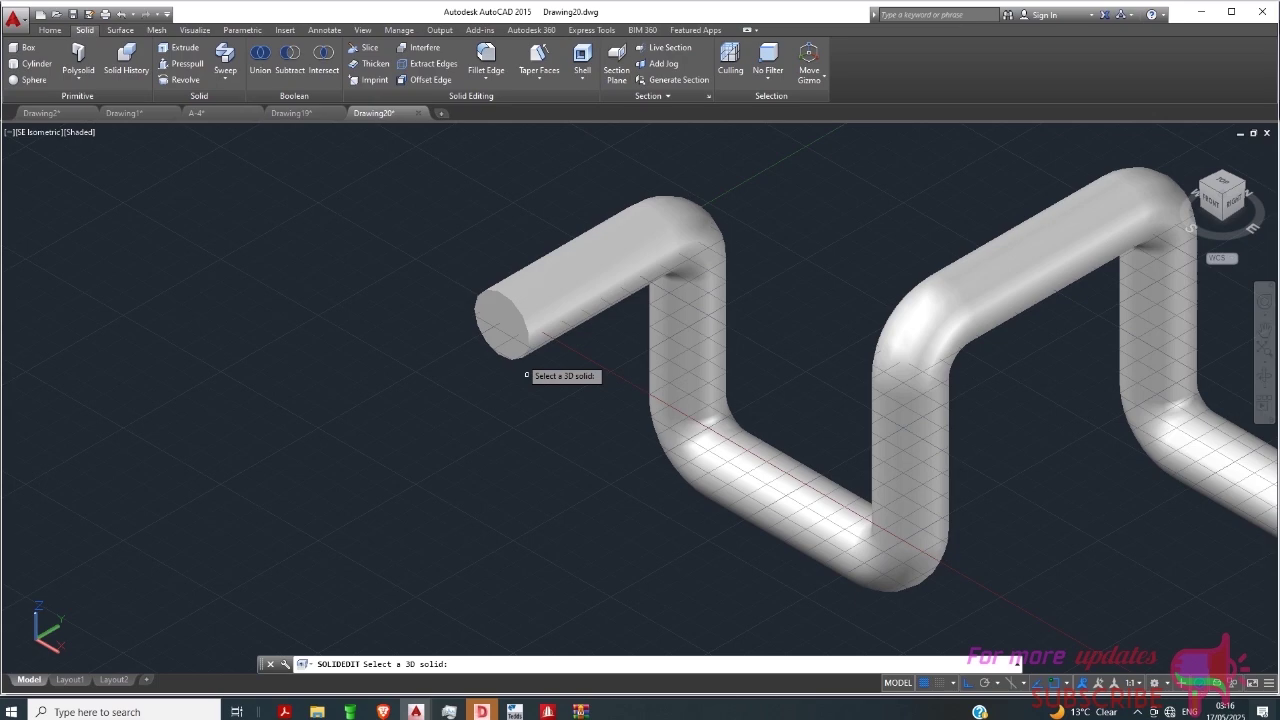
pyautogui.click(574, 302)
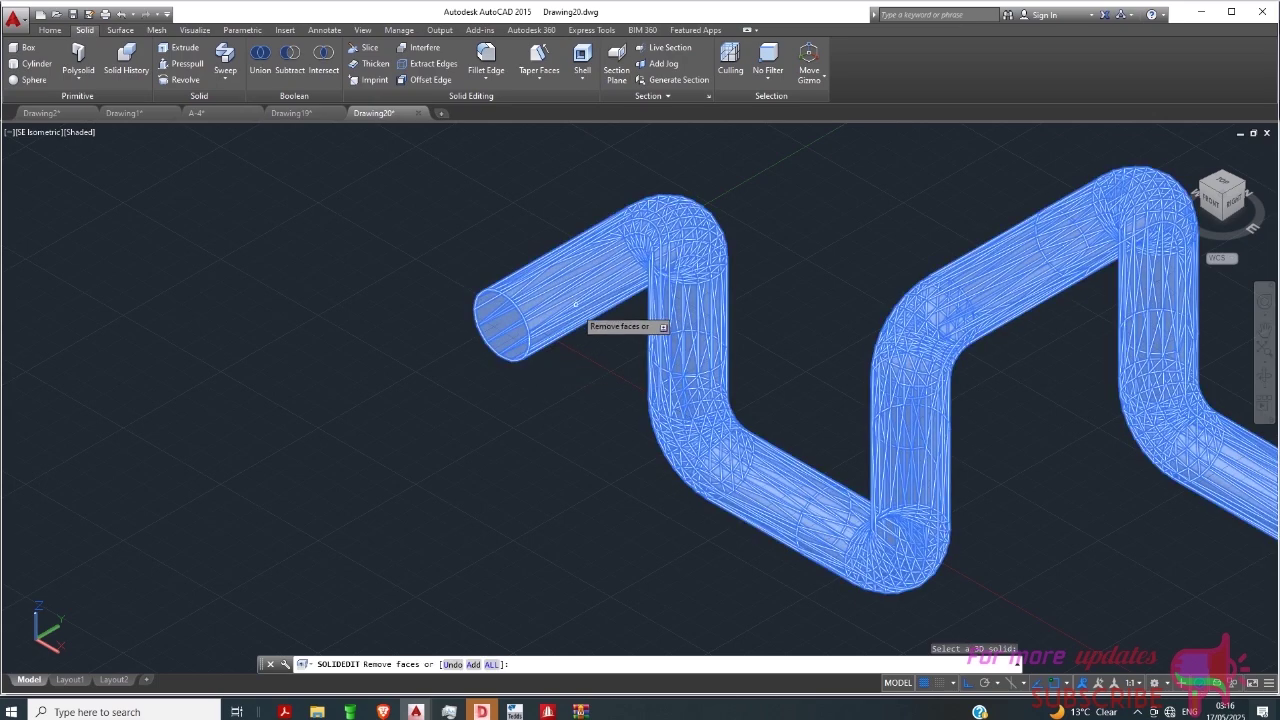
pyautogui.click(500, 326)
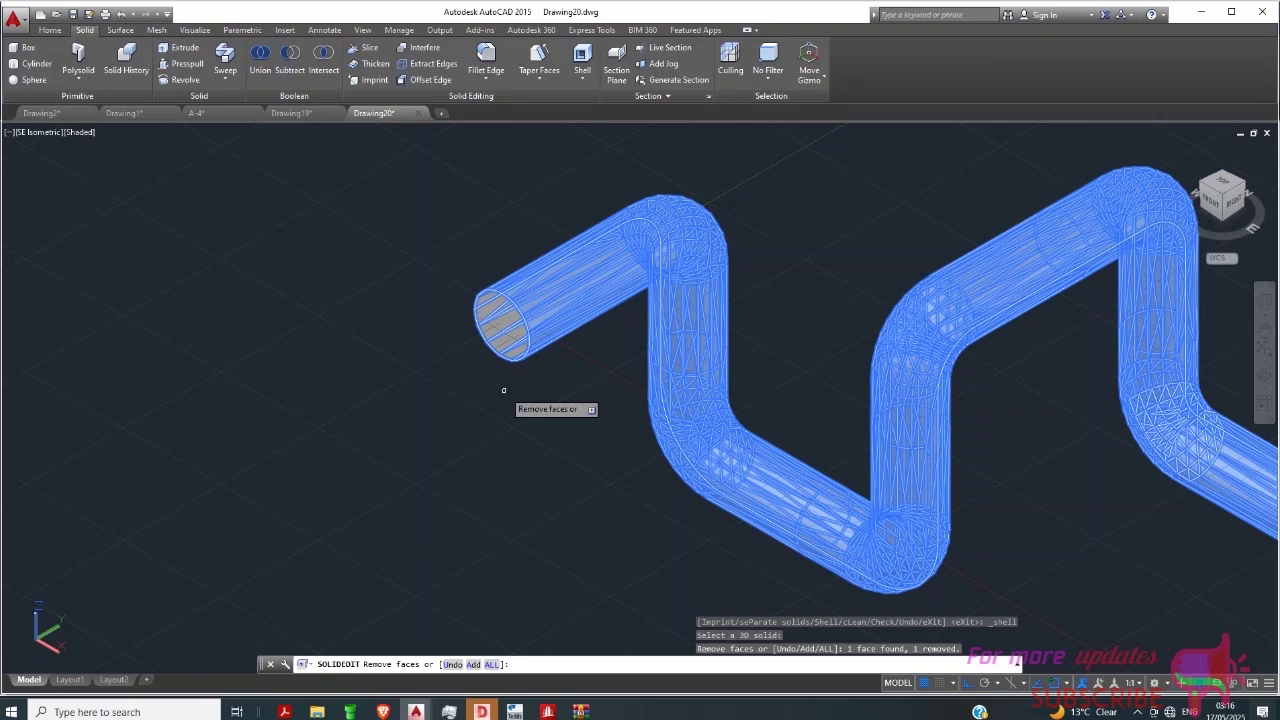
pyautogui.press('Return')
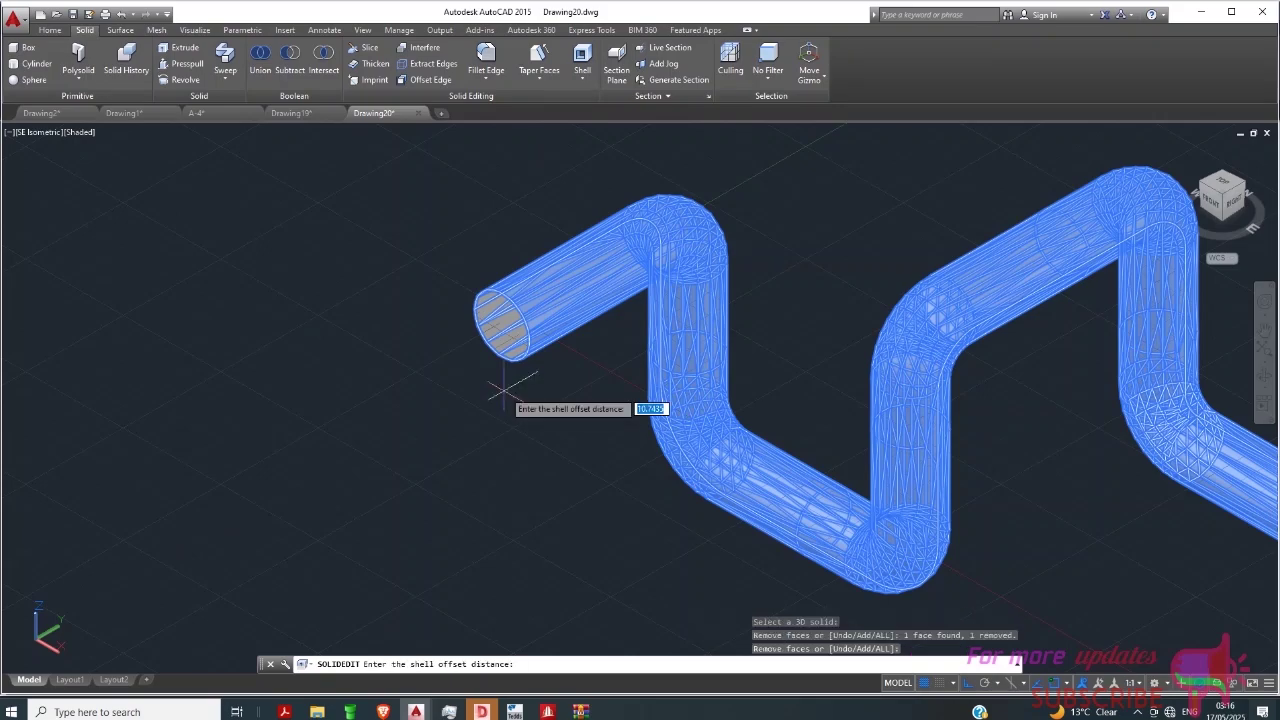
pyautogui.scroll(2, 515, 350)
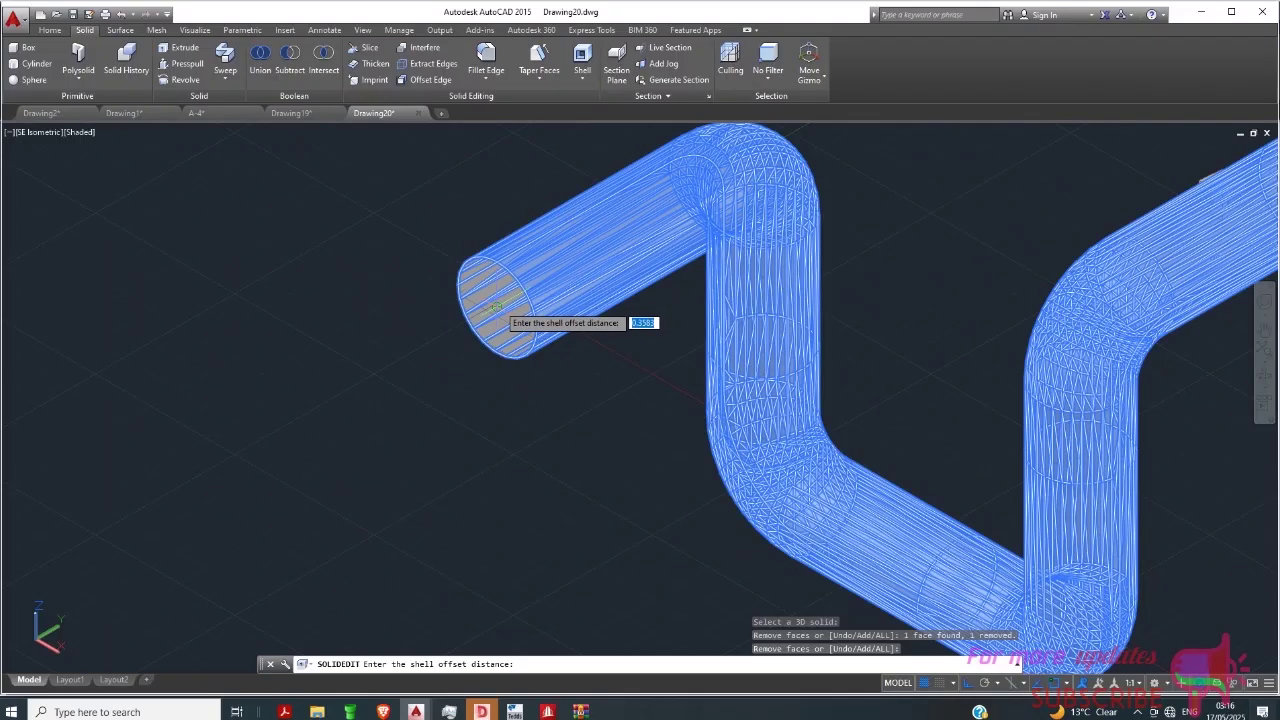
pyautogui.click(494, 309)
pyautogui.click(500, 345)
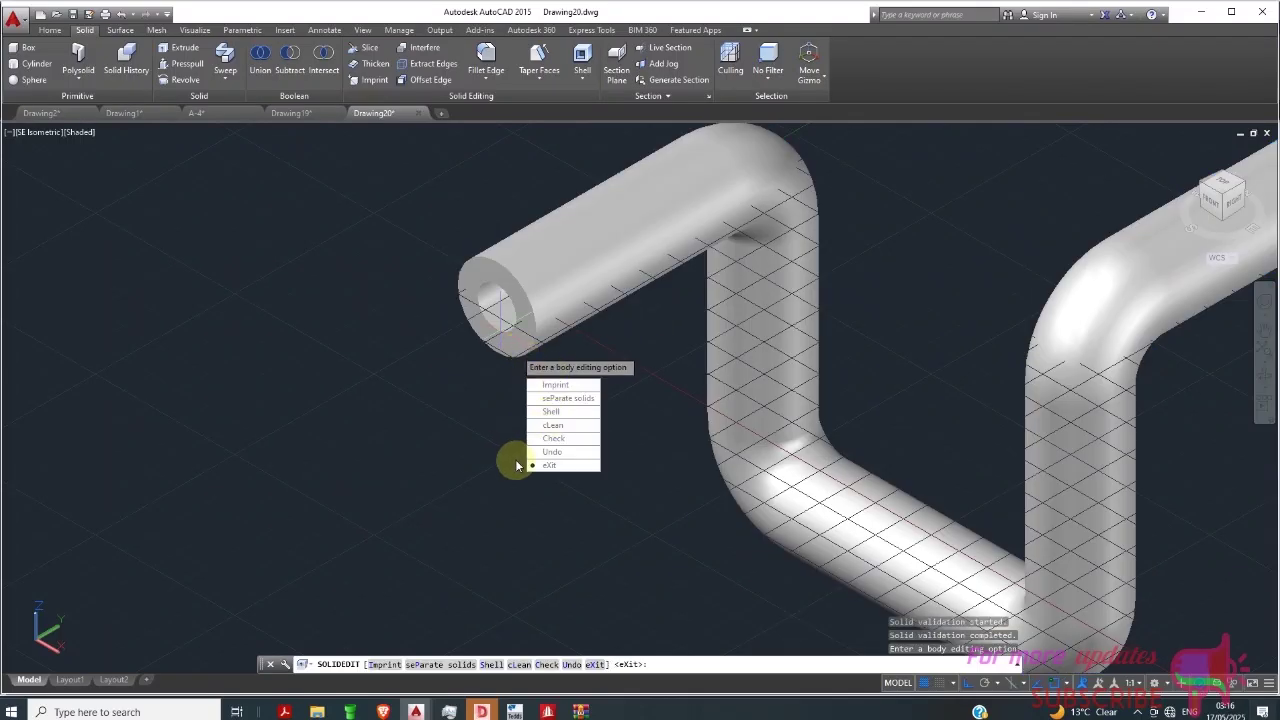
pyautogui.press('Escape')
# Step: Examine the bore and wall at the pipe's open end up close, and the pipe as a whole
pyautogui.scroll(3, 573, 409)
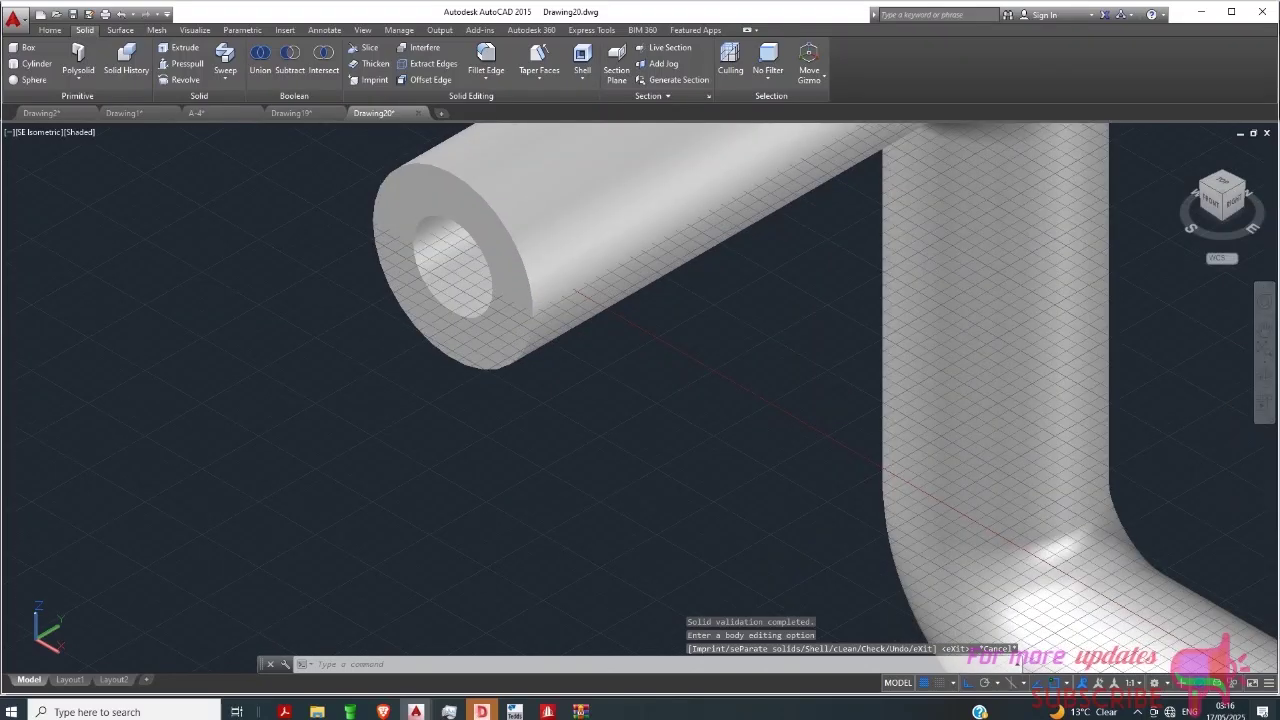
pyautogui.scroll(-6, 470, 375)
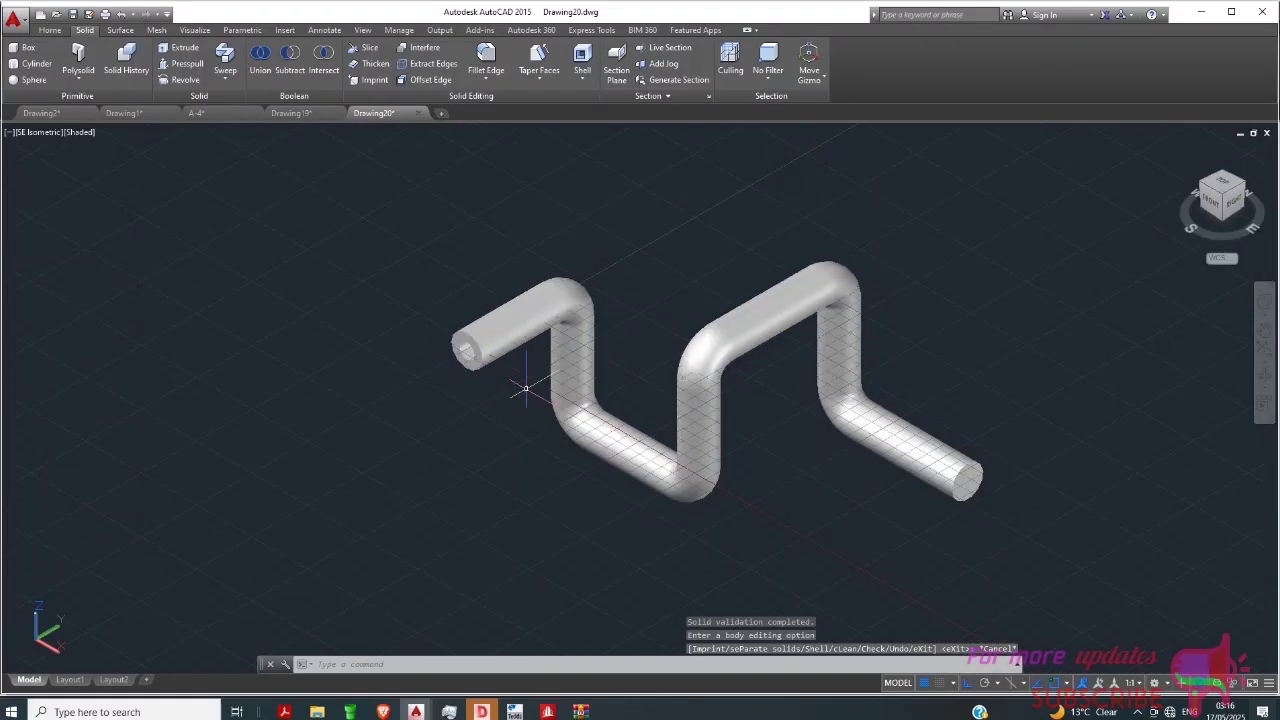
pyautogui.scroll(8, 460, 345)
pyautogui.scroll(-5, 467, 390)
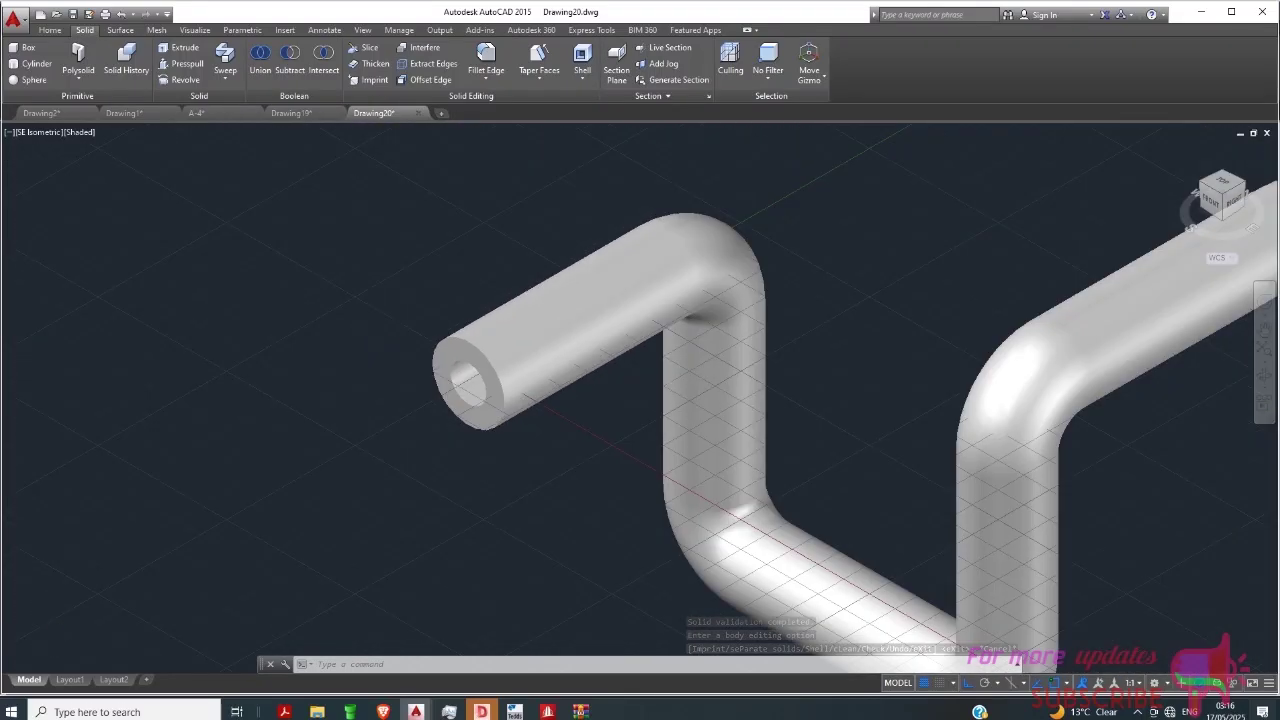
pyautogui.scroll(-3, 470, 378)
pyautogui.scroll(8, 483, 362)
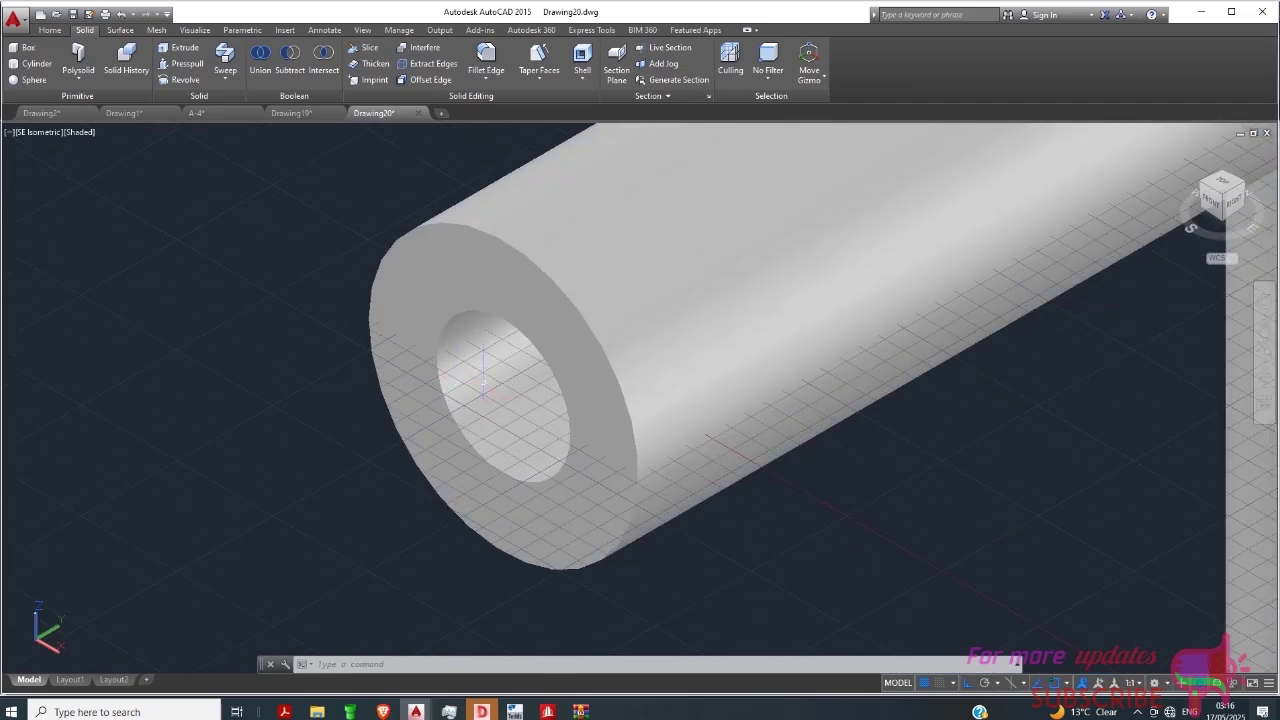
pyautogui.scroll(-5, 483, 378)
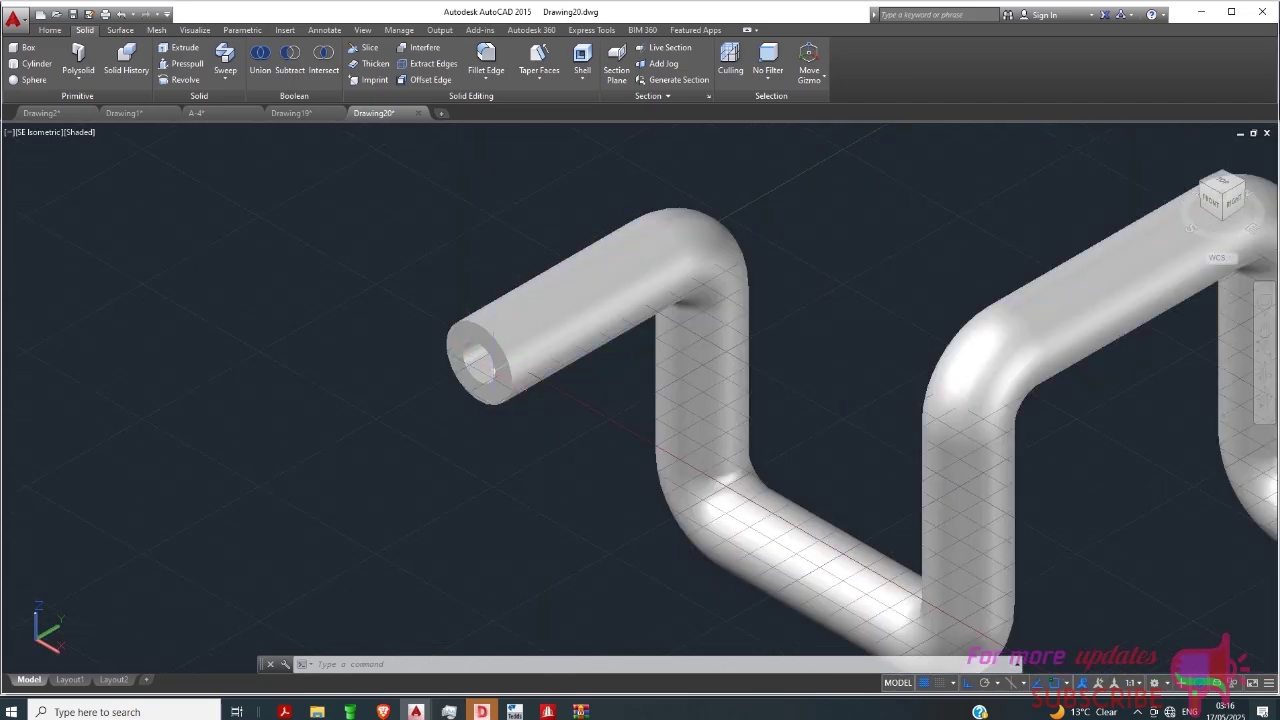
pyautogui.scroll(-4, 591, 350)
pyautogui.scroll(4, 586, 386)
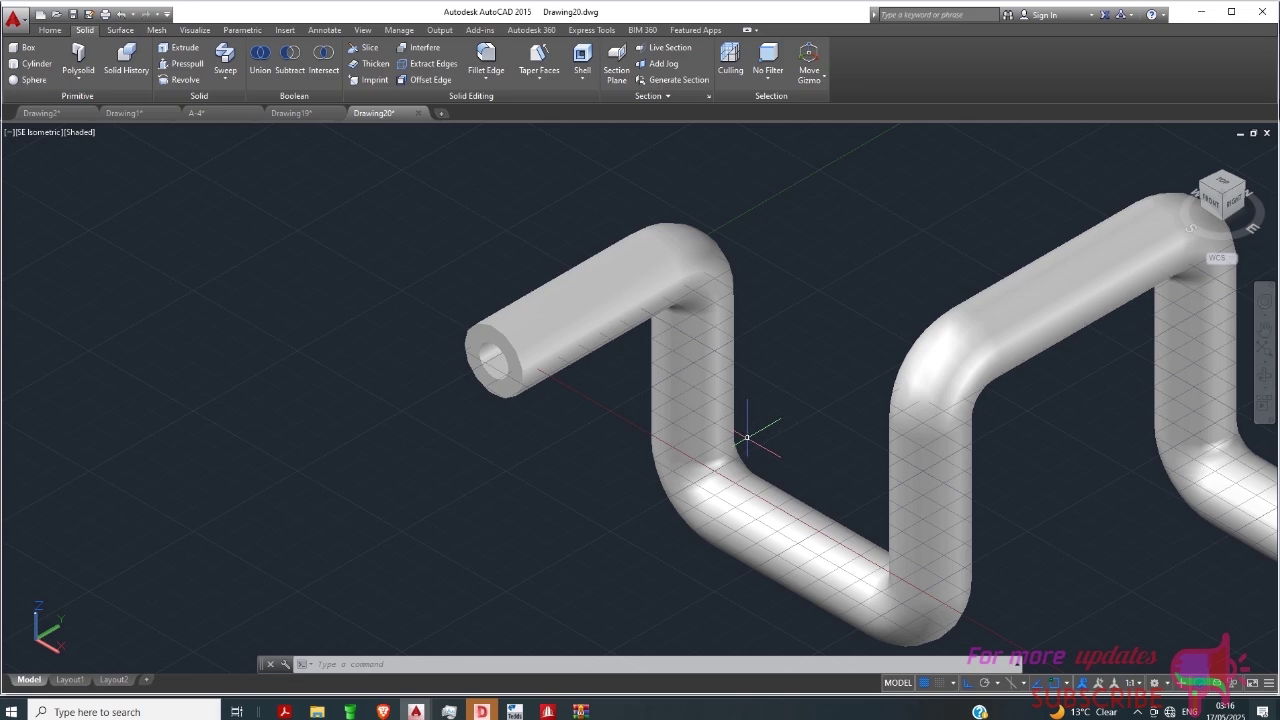
pyautogui.click(1130, 710)
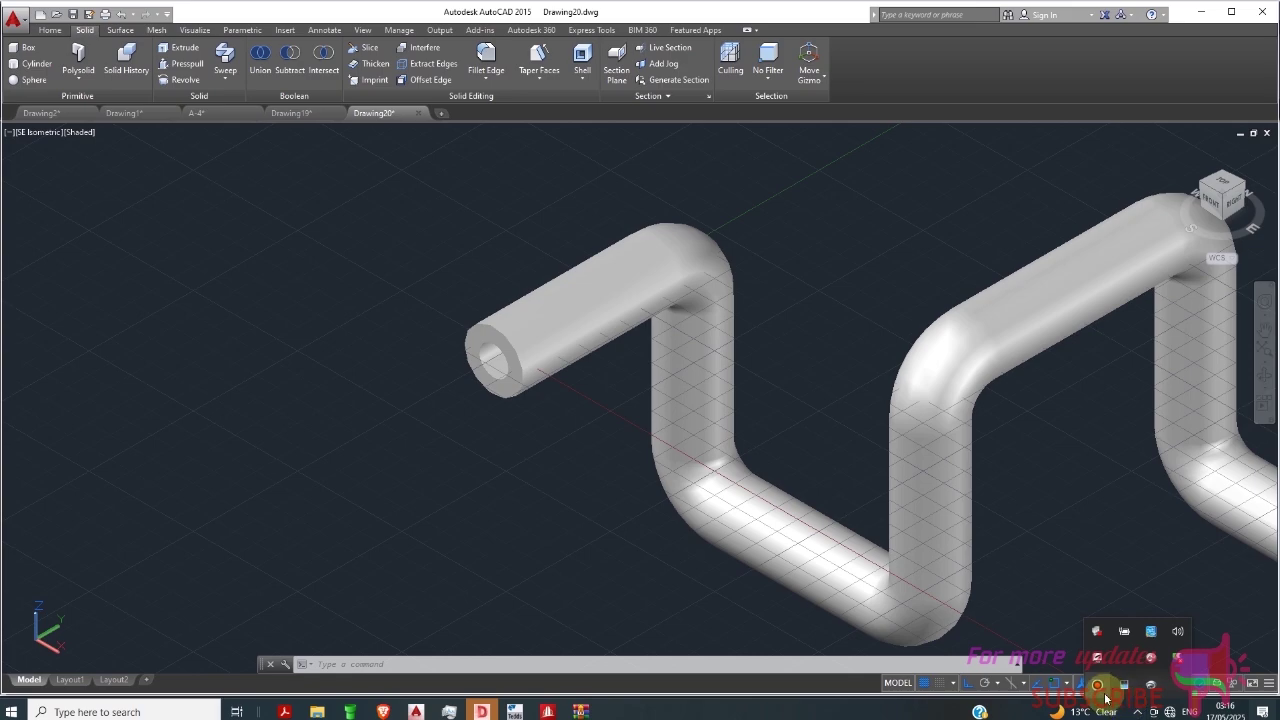
pyautogui.click(1097, 685)
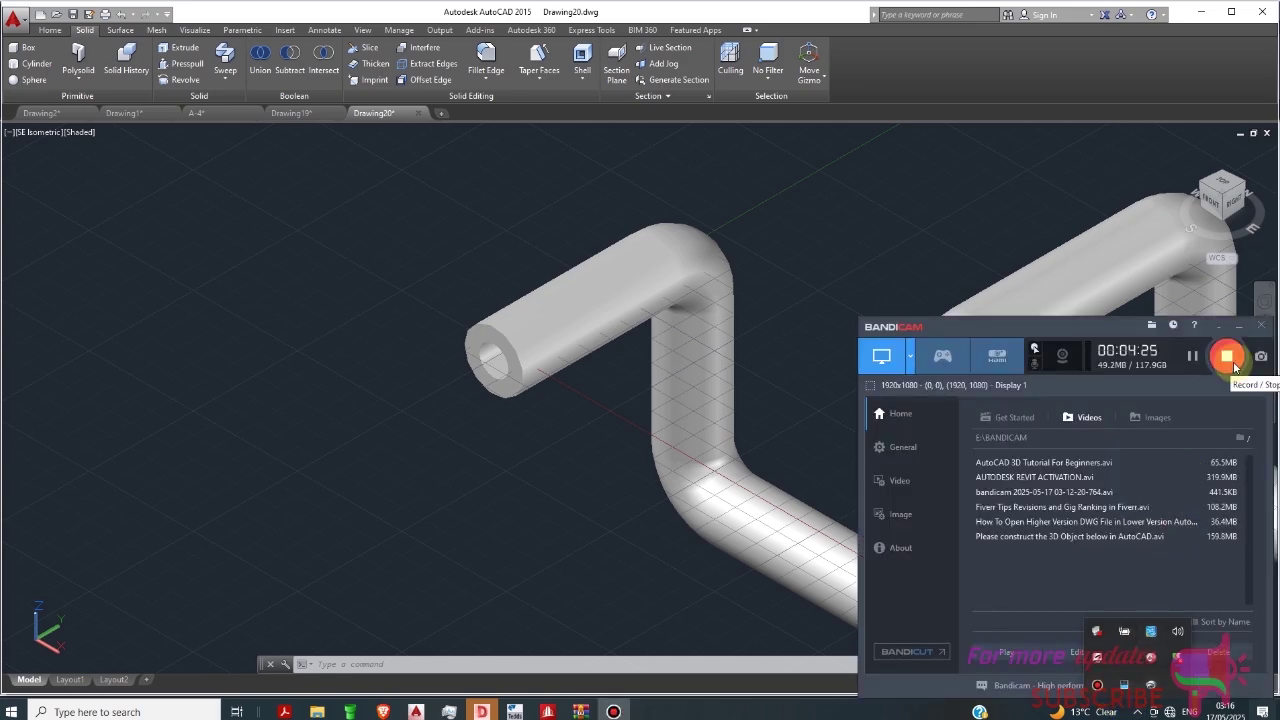